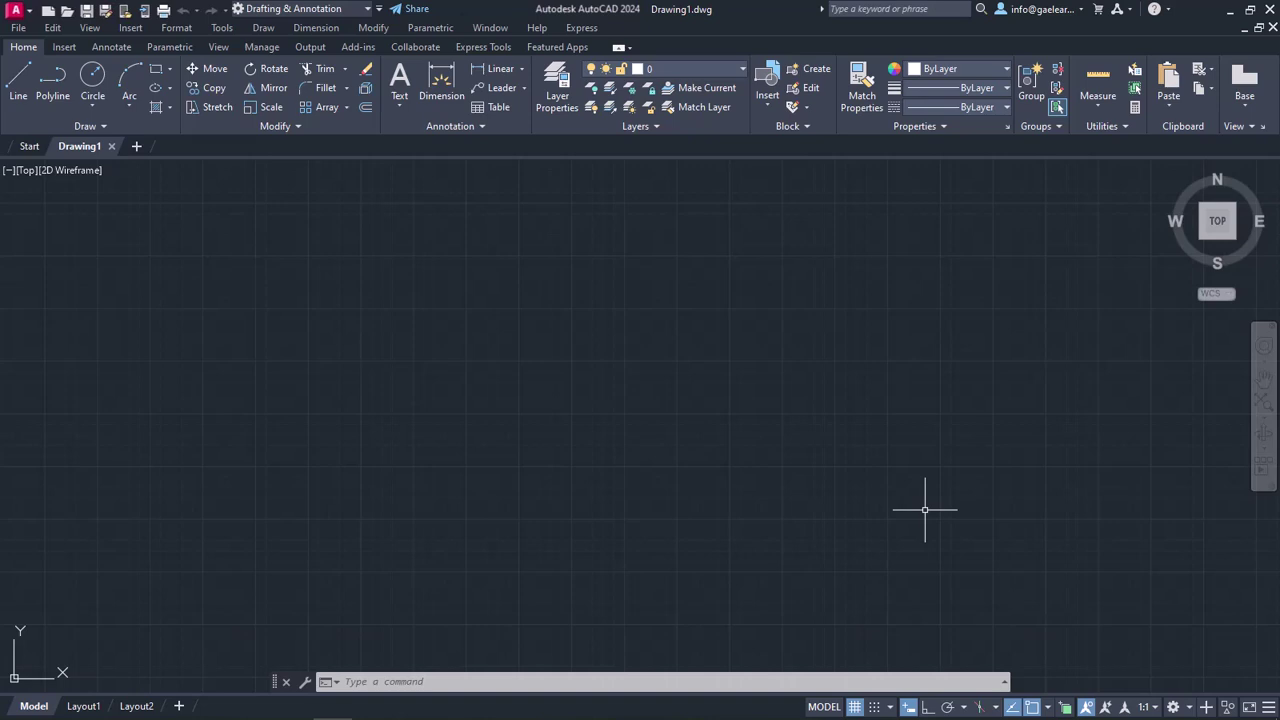
# Back out of the Draw list and a typed 'polyline' command without starting anything
pyautogui.click(254, 28)
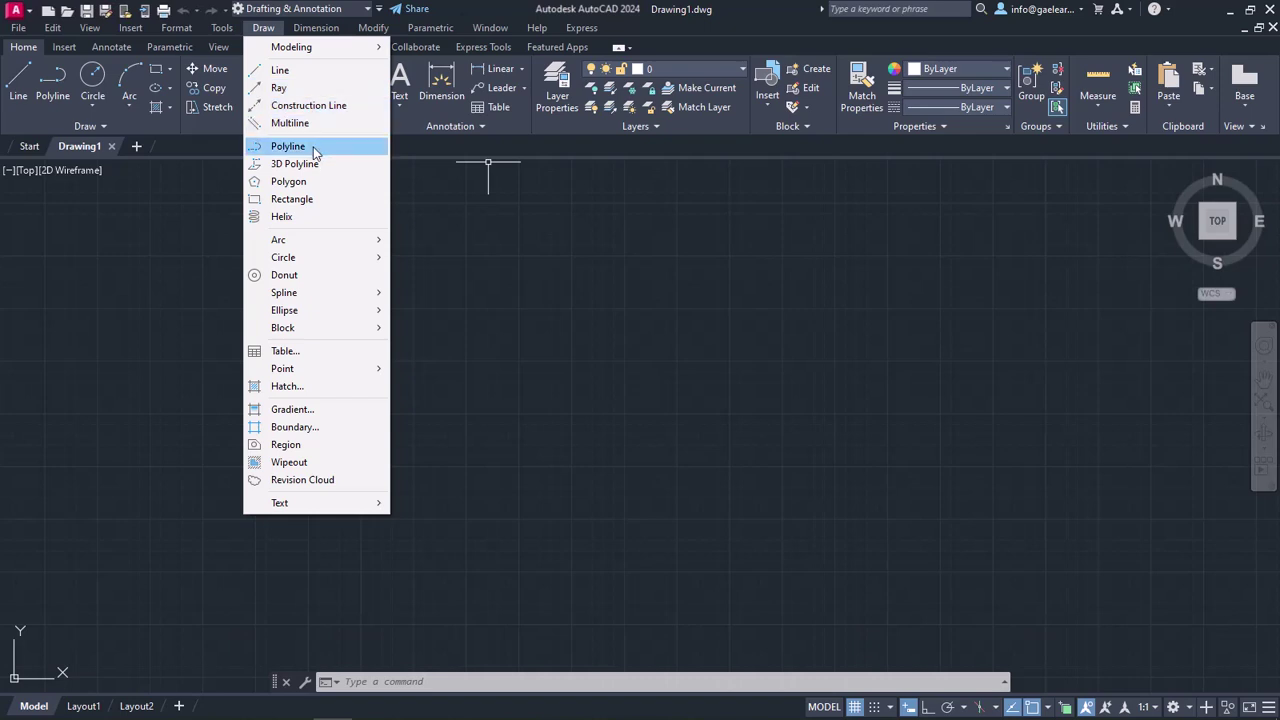
pyautogui.press('Escape')
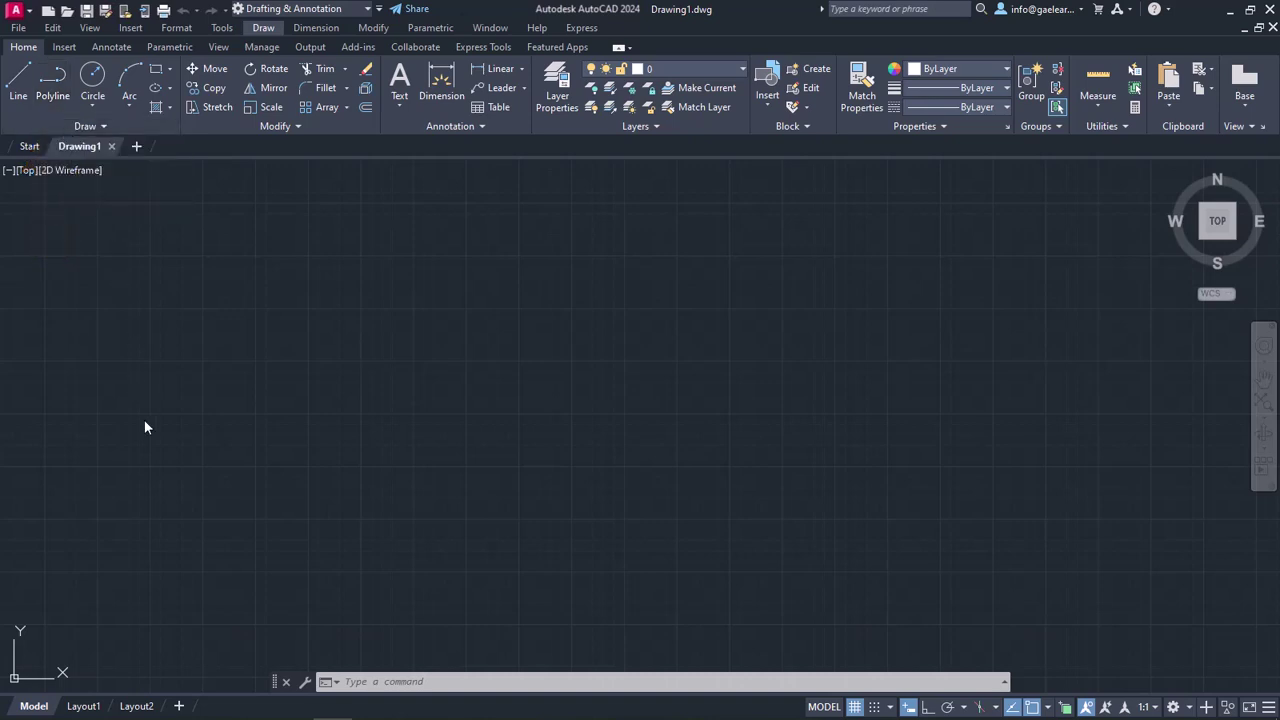
pyautogui.click(351, 681)
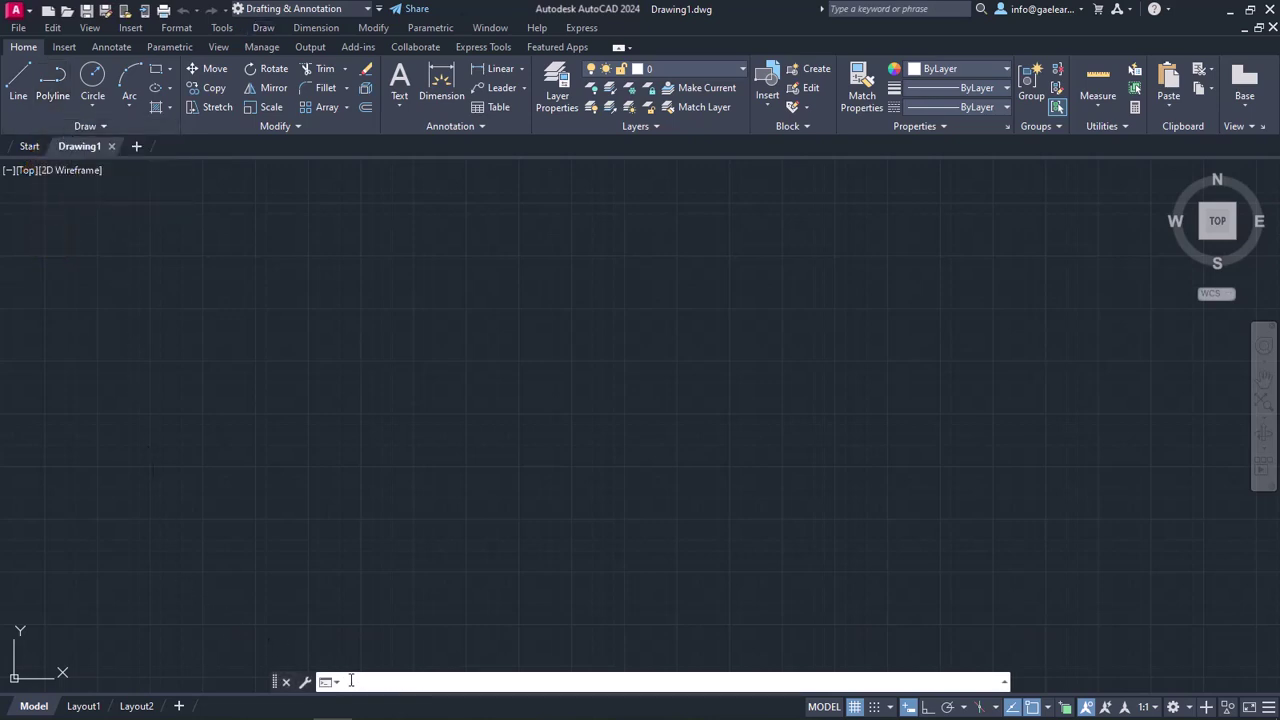
pyautogui.write('polyline')
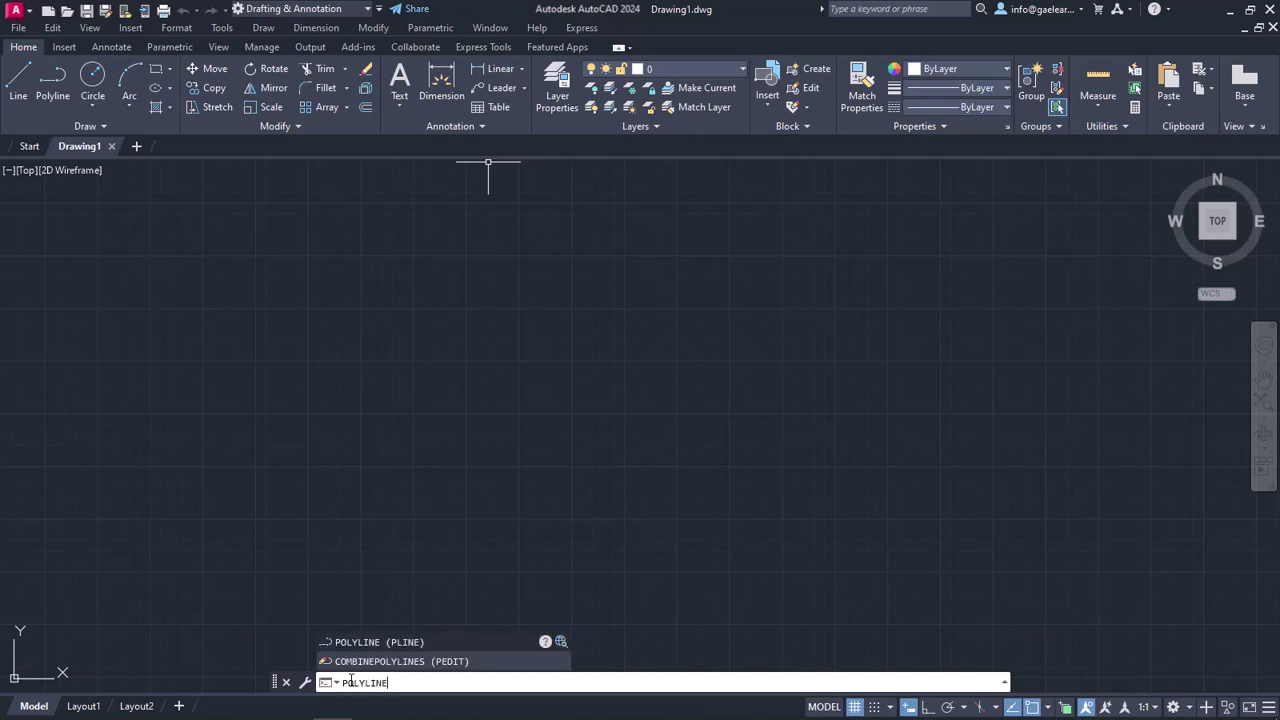
pyautogui.press('Escape')
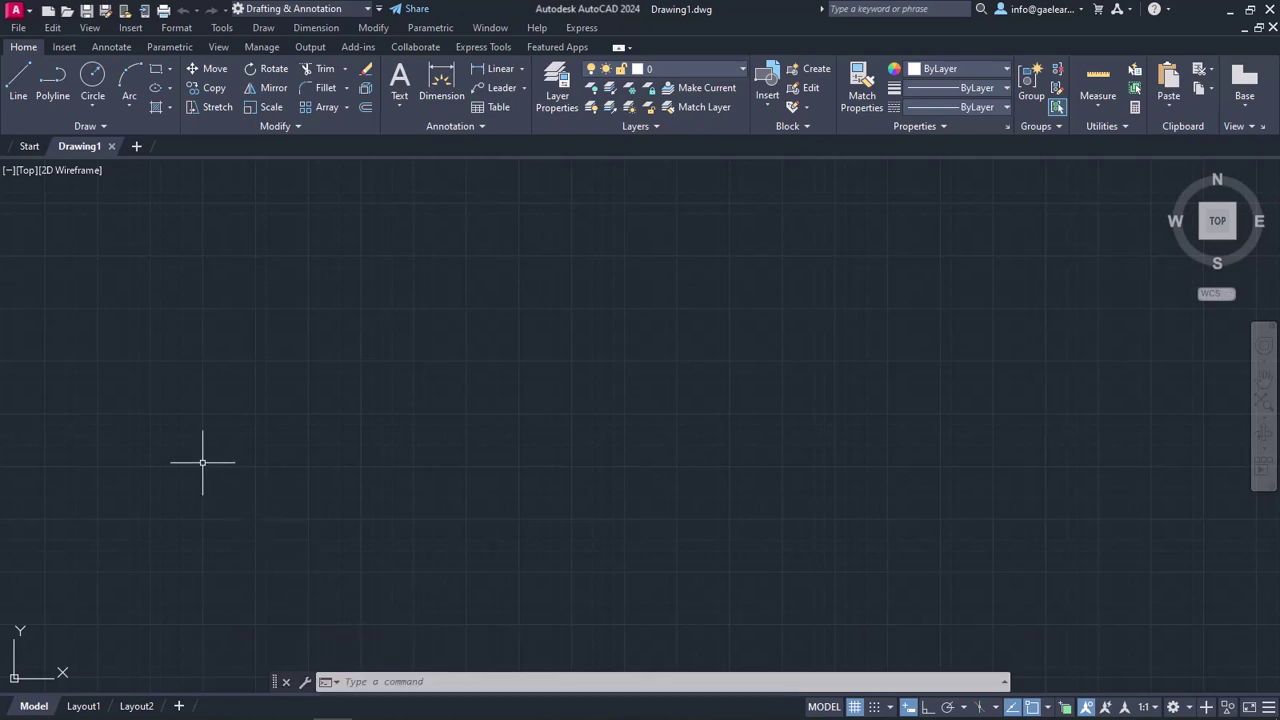
# Start a polyline and draw its first segment, 100 units long at 5 degrees
pyautogui.click(57, 95)
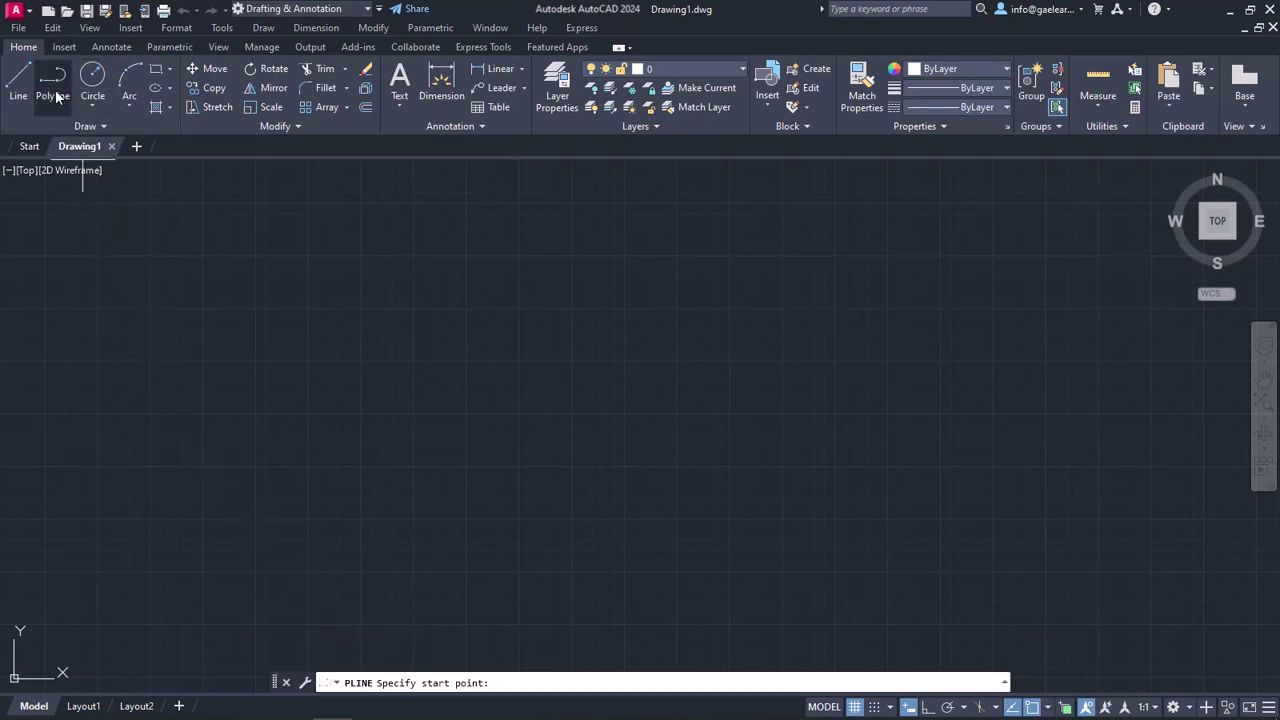
pyautogui.click(283, 476)
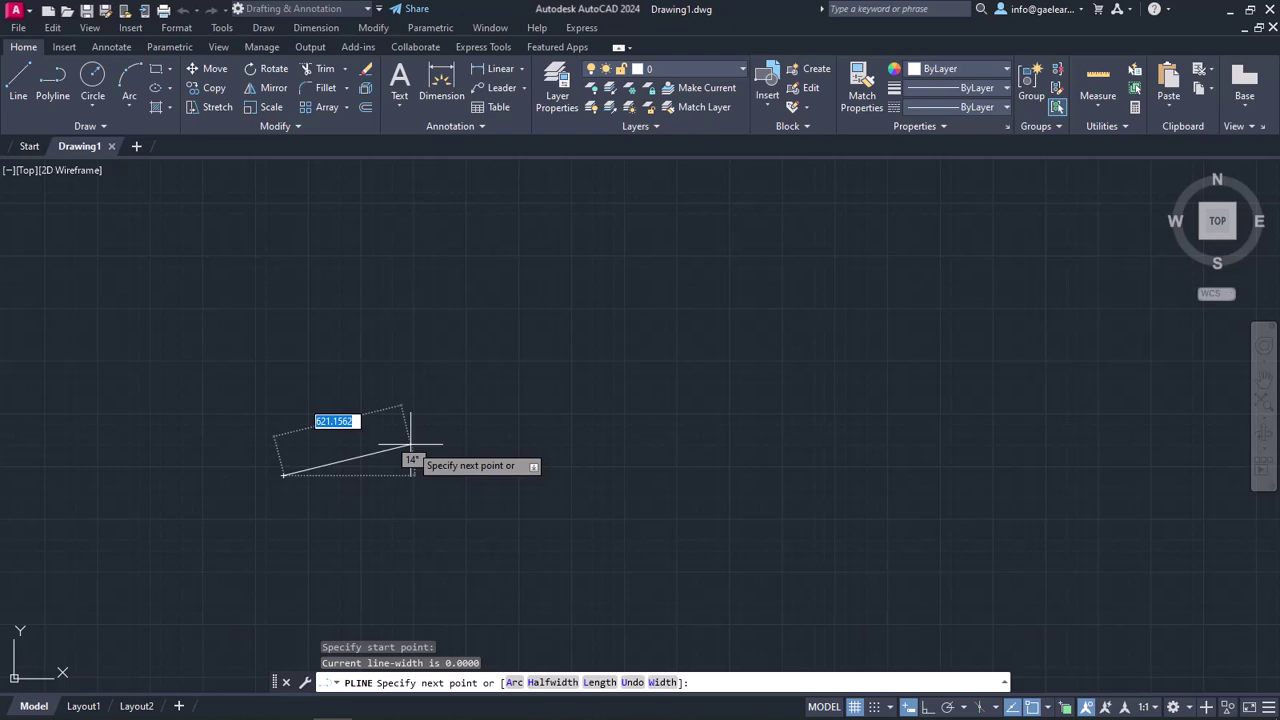
pyautogui.write('100')
pyautogui.press('Tab')
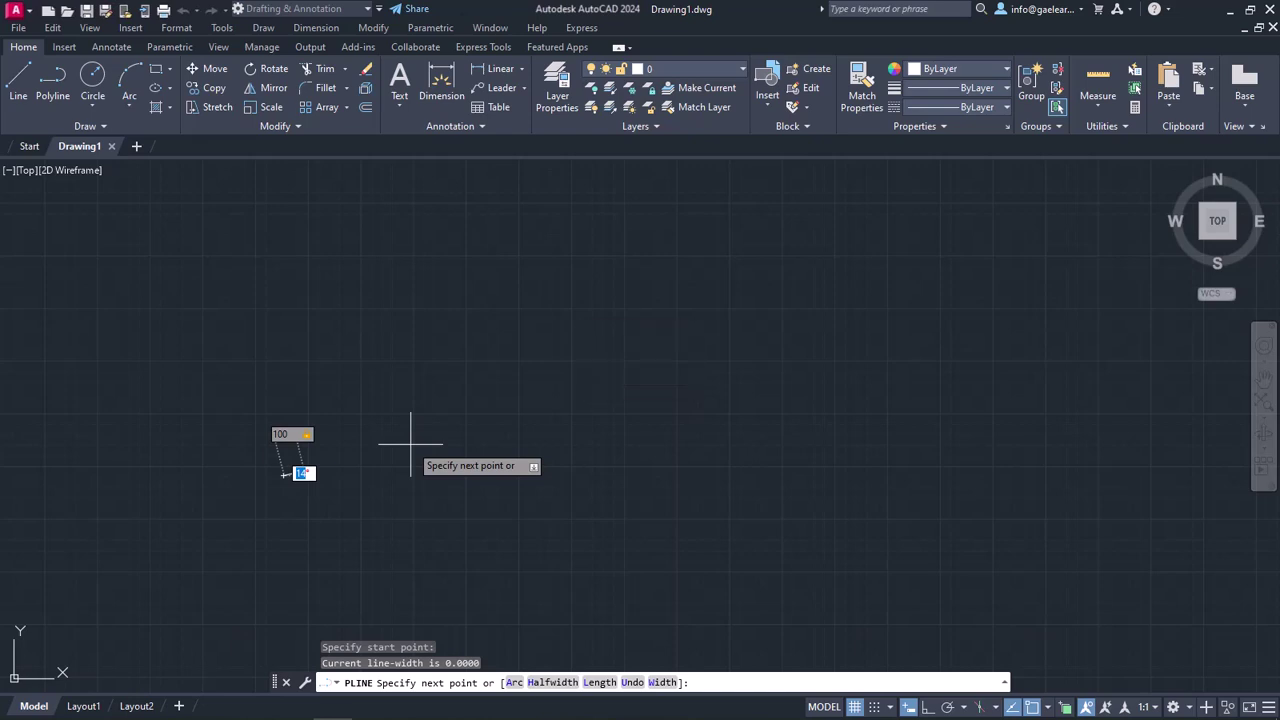
pyautogui.write('5')
pyautogui.press('Return')
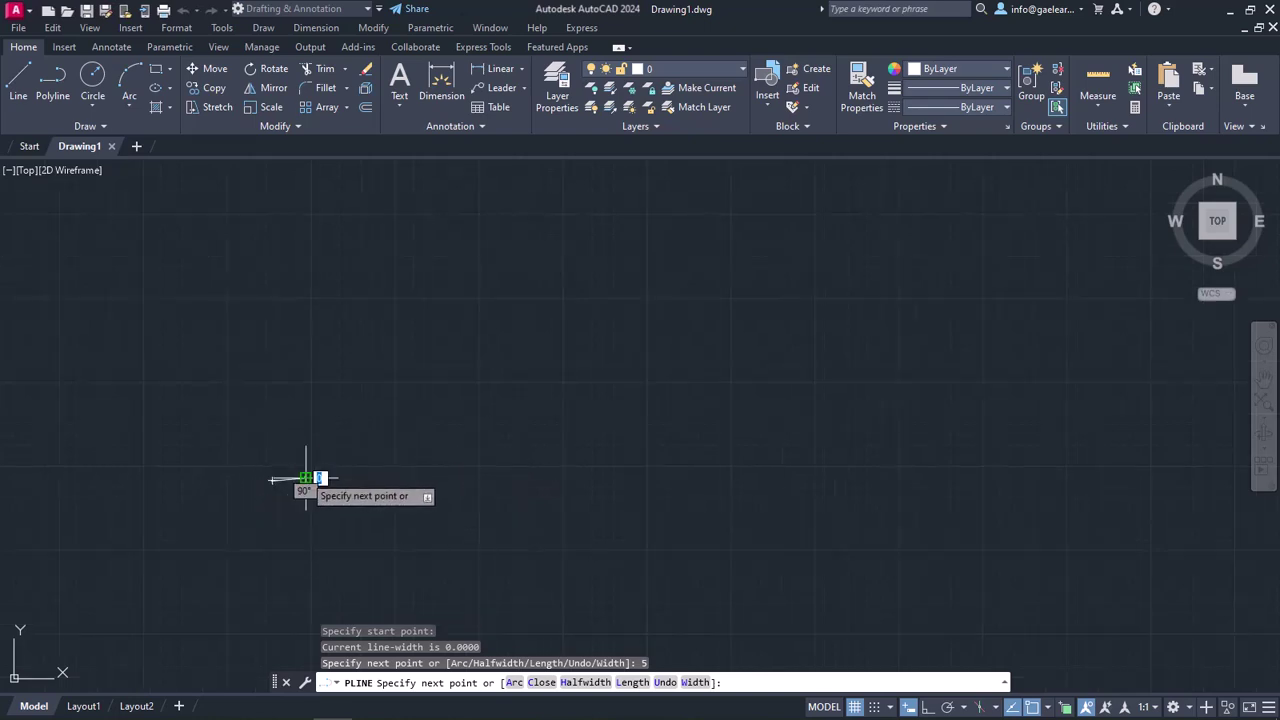
pyautogui.moveTo(329, 476); pyautogui.dragTo(388, 455, button='middle')
# Switch the polyline to Arc mode and add an arc of length 70 at 30 degrees
pyautogui.click(465, 446)
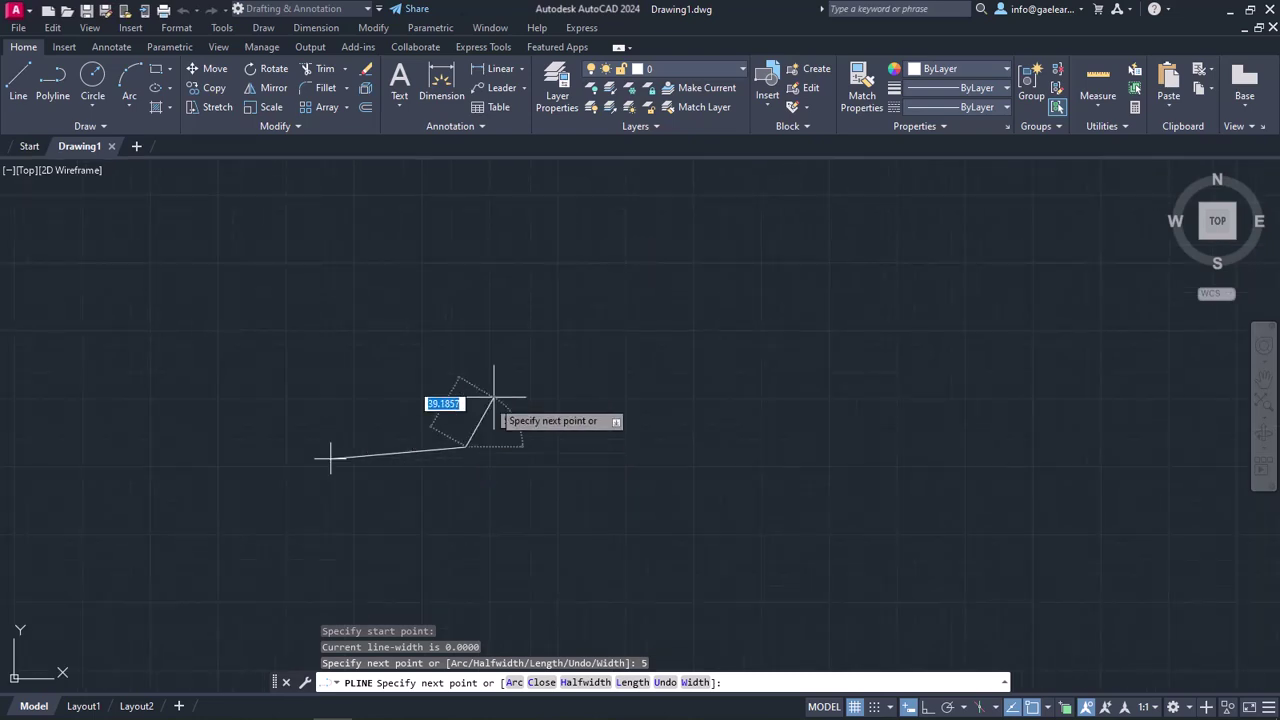
pyautogui.click(513, 682)
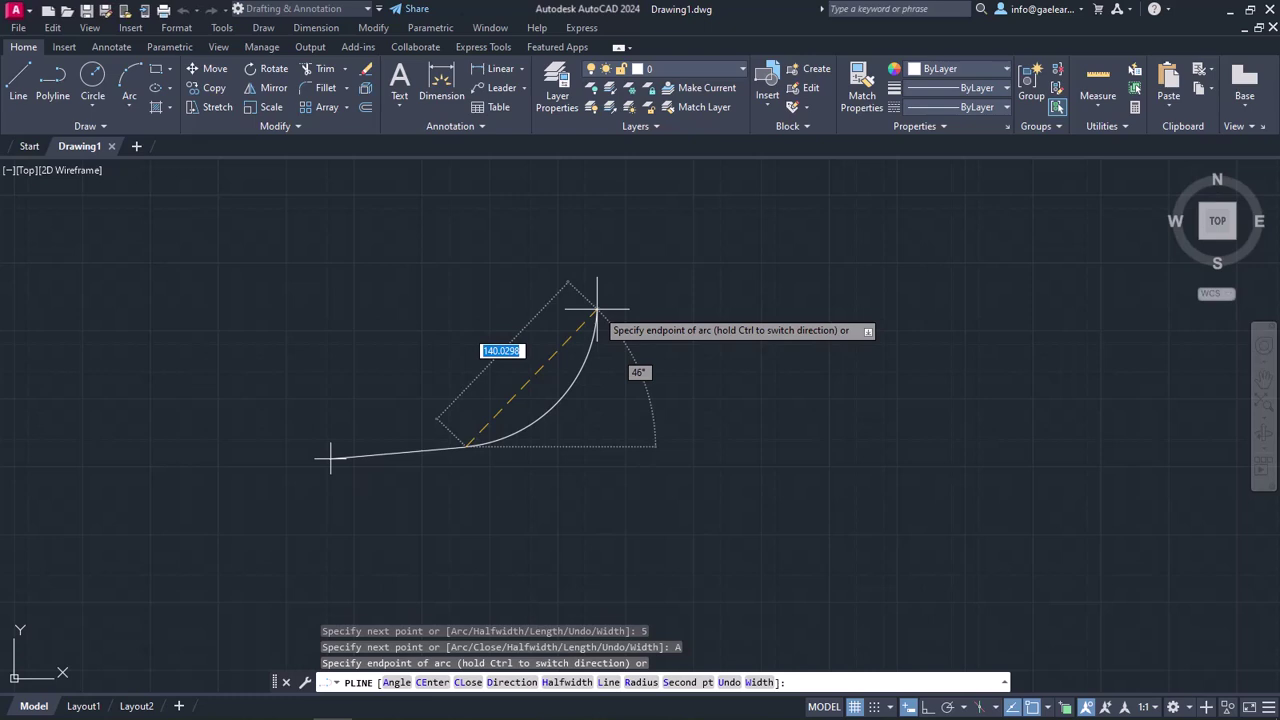
pyautogui.write('70')
pyautogui.press('Tab')
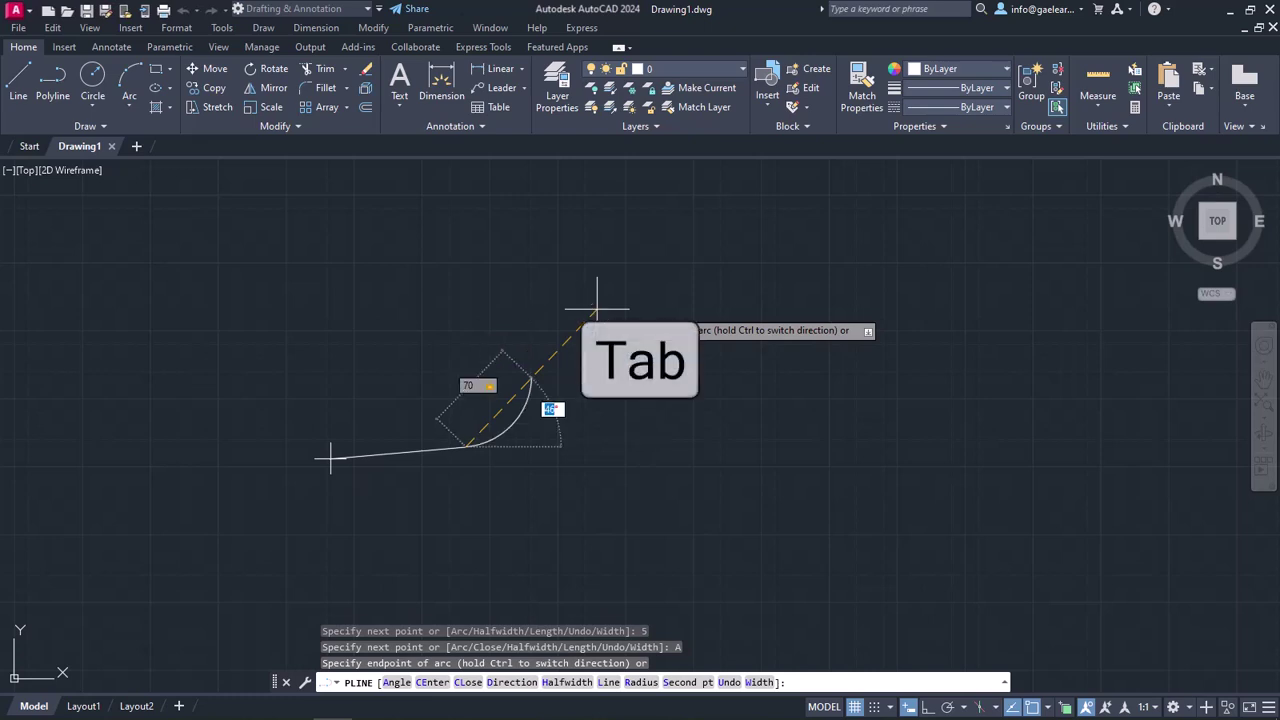
pyautogui.write('30')
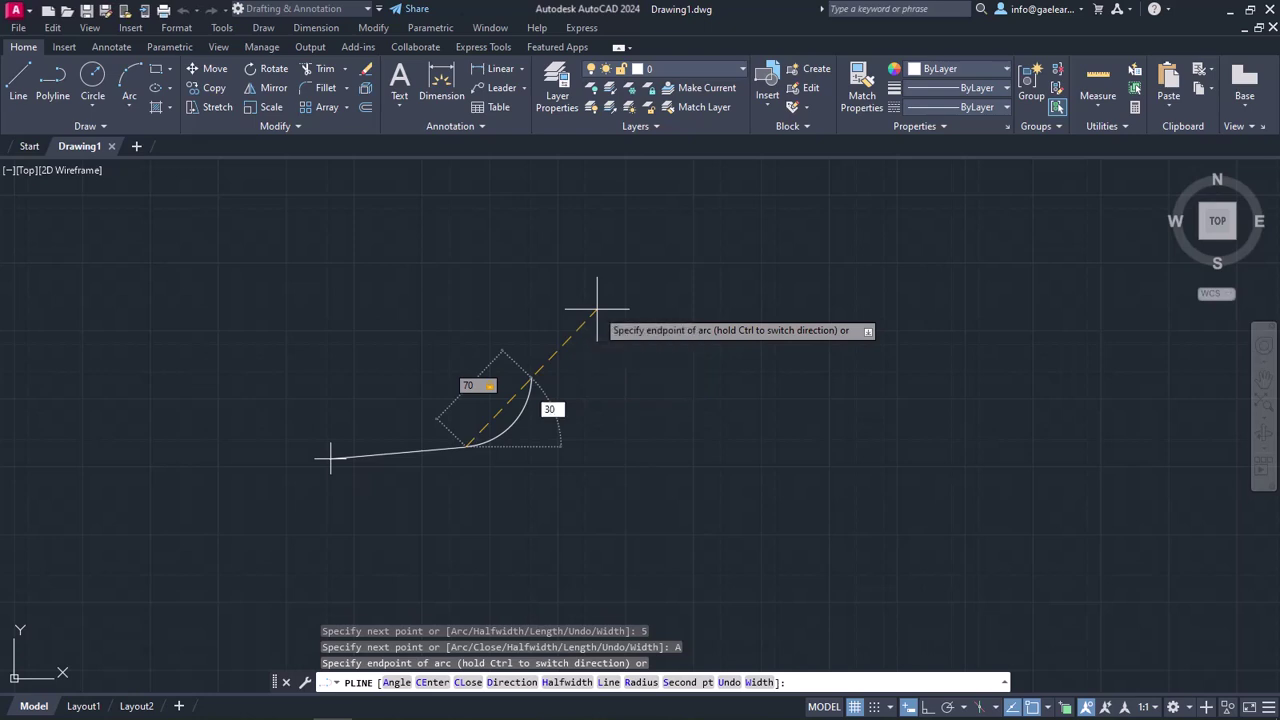
pyautogui.press('Return')
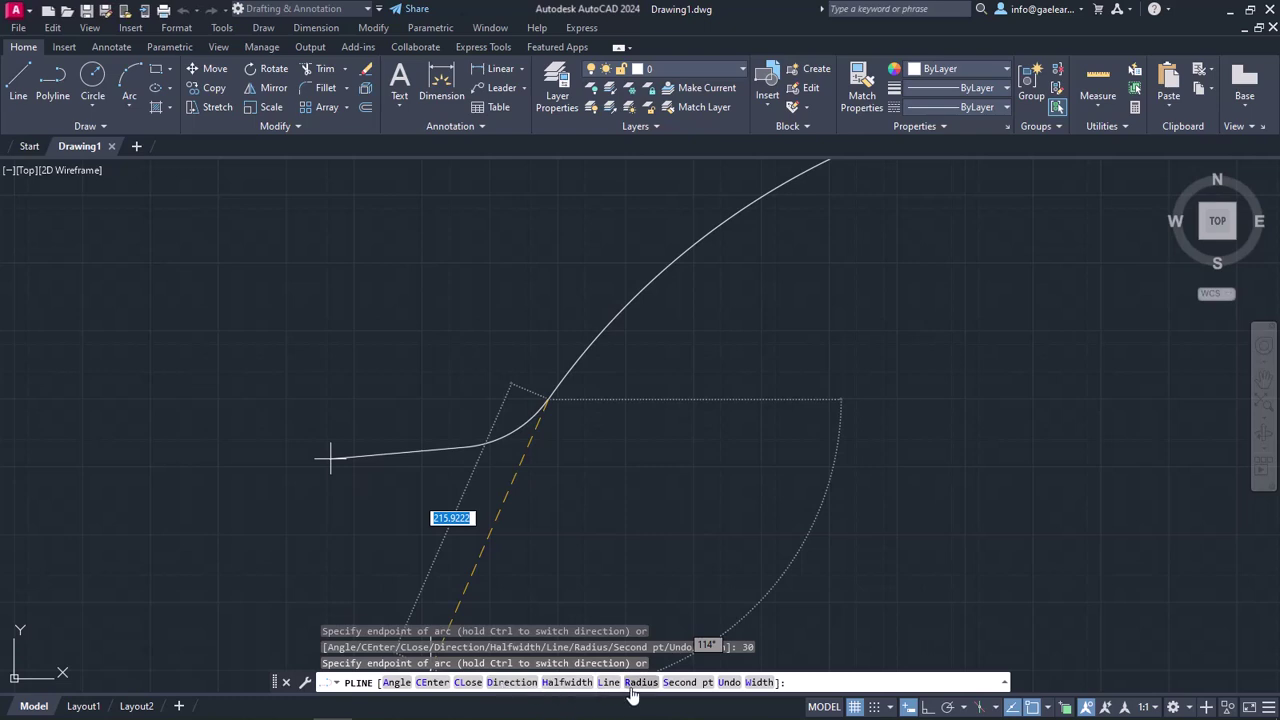
# Add a second-point arc through a picked midpoint to an end point, forming a loop
pyautogui.click(686, 683)
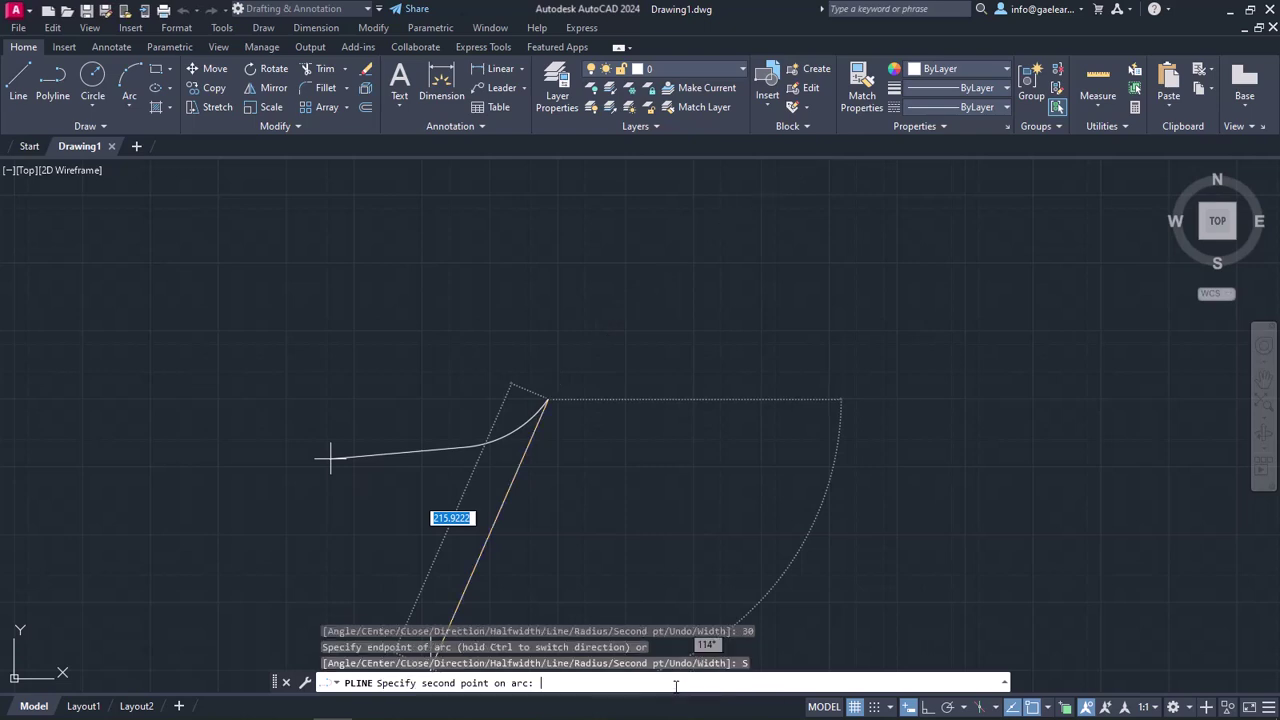
pyautogui.click(587, 321)
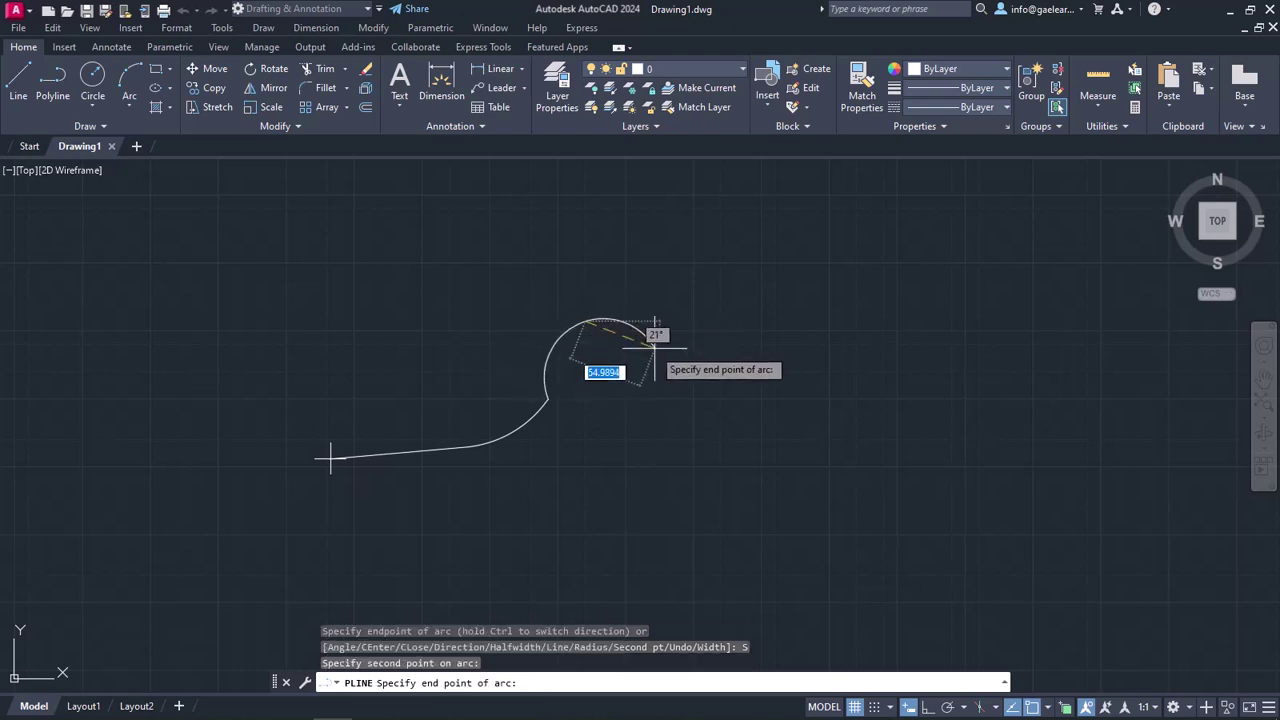
pyautogui.click(671, 353)
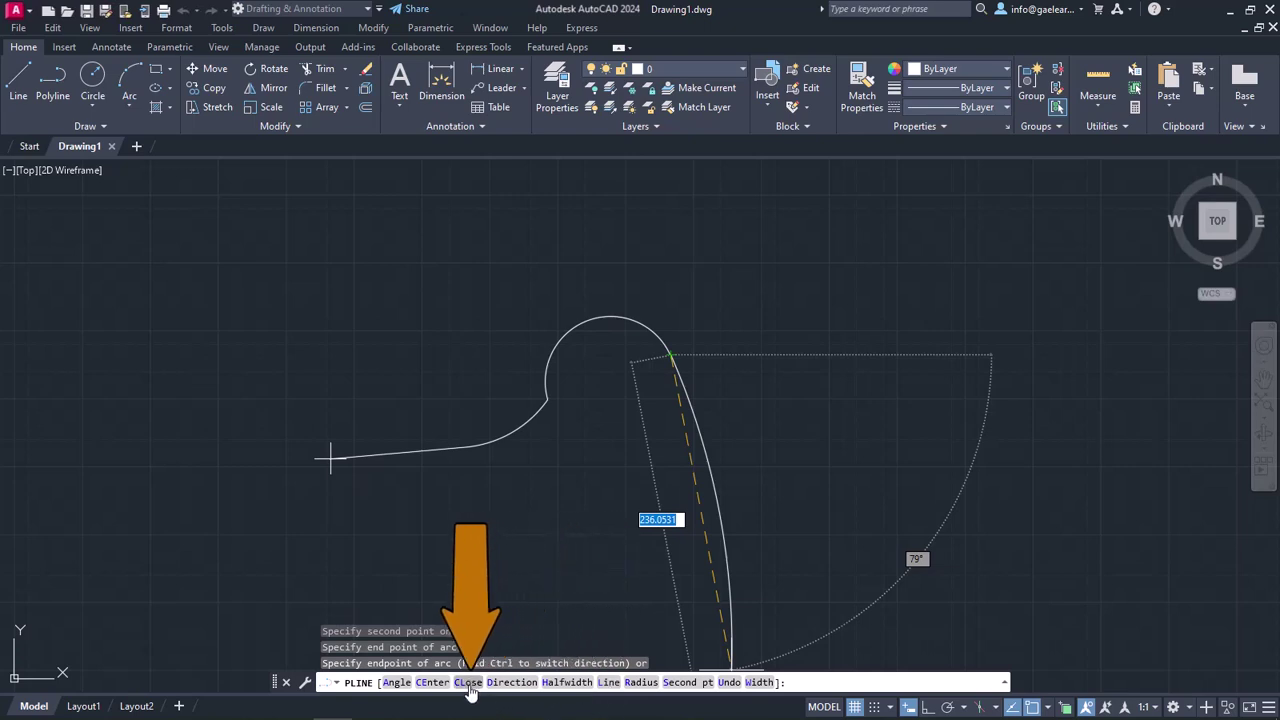
# Undo the looping arc, return to straight-line mode and turn Ortho on
pyautogui.click(730, 684)
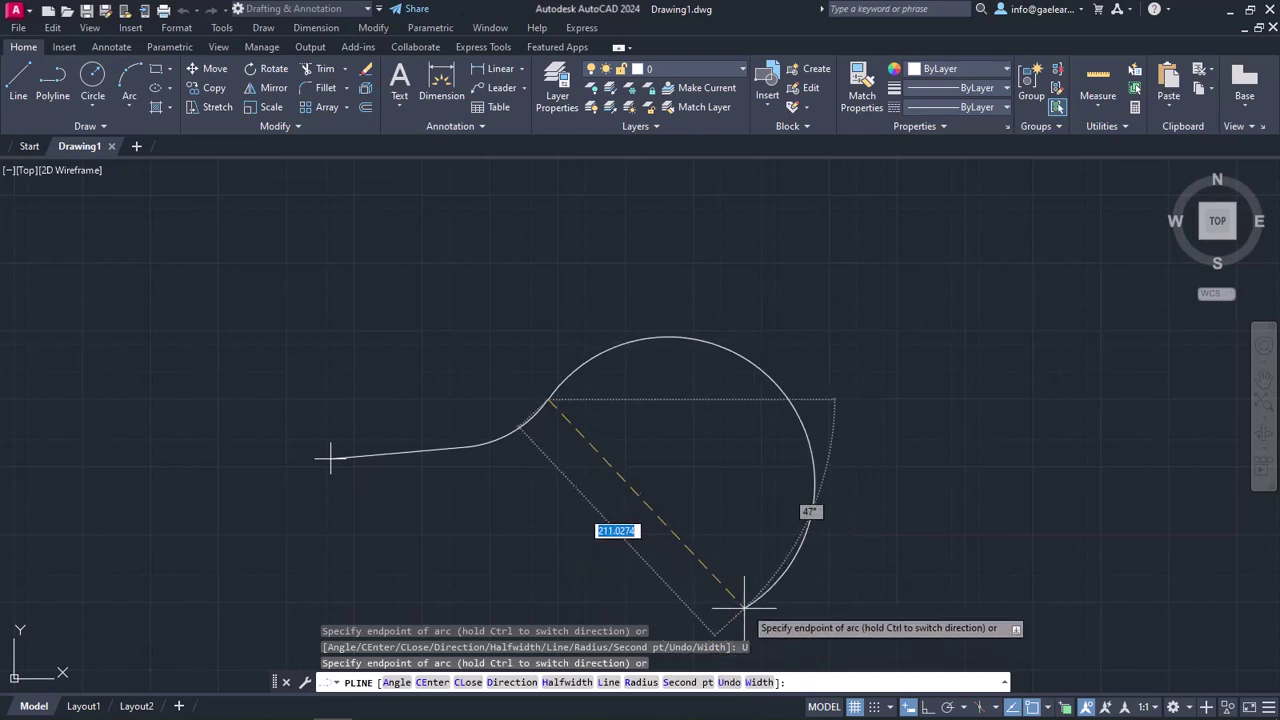
pyautogui.click(615, 682)
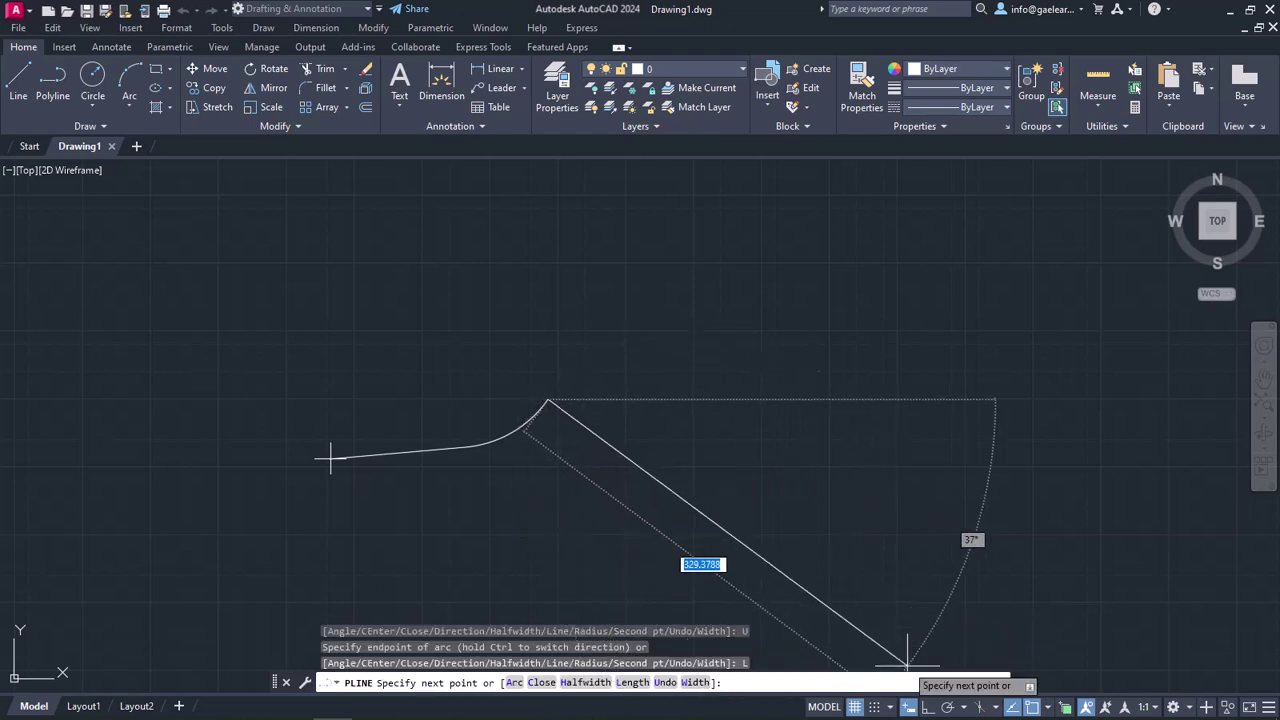
pyautogui.click(928, 707)
pyautogui.click(928, 707)
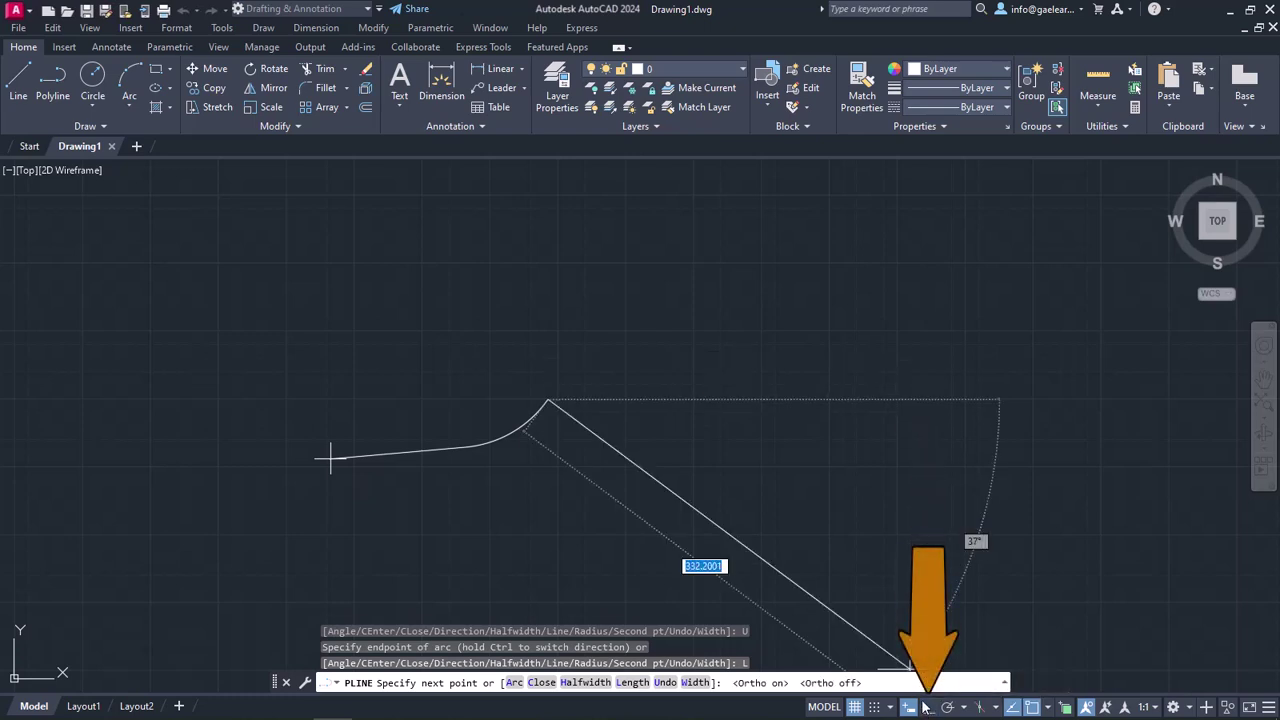
pyautogui.click(928, 707)
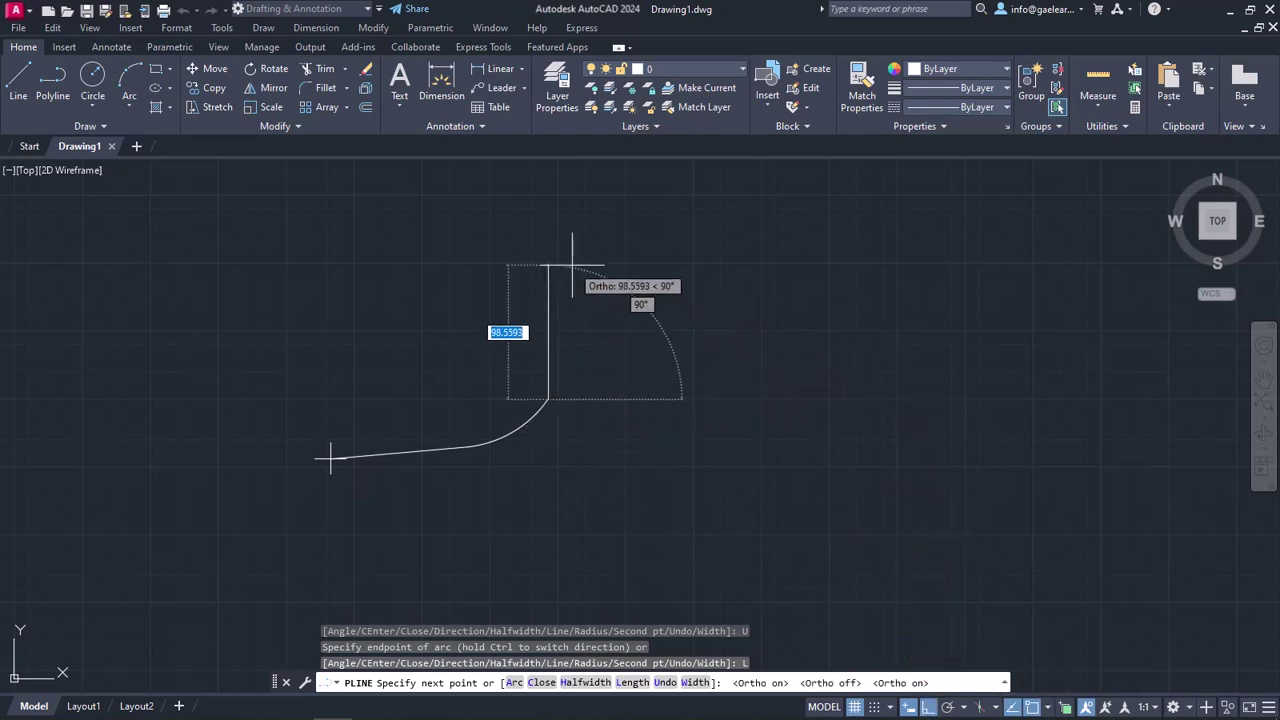
# Draw an 80-unit vertical segment and close the polyline back to its start
pyautogui.write('80')
pyautogui.press('Return')
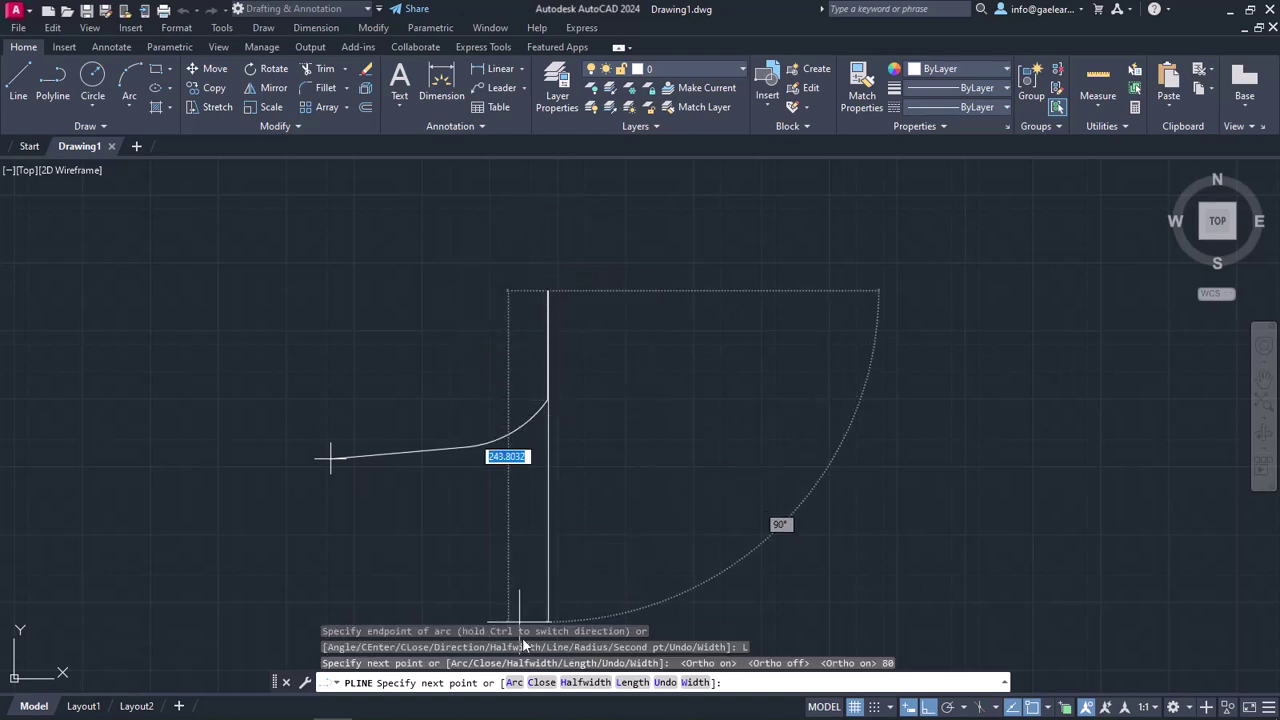
pyautogui.click(541, 683)
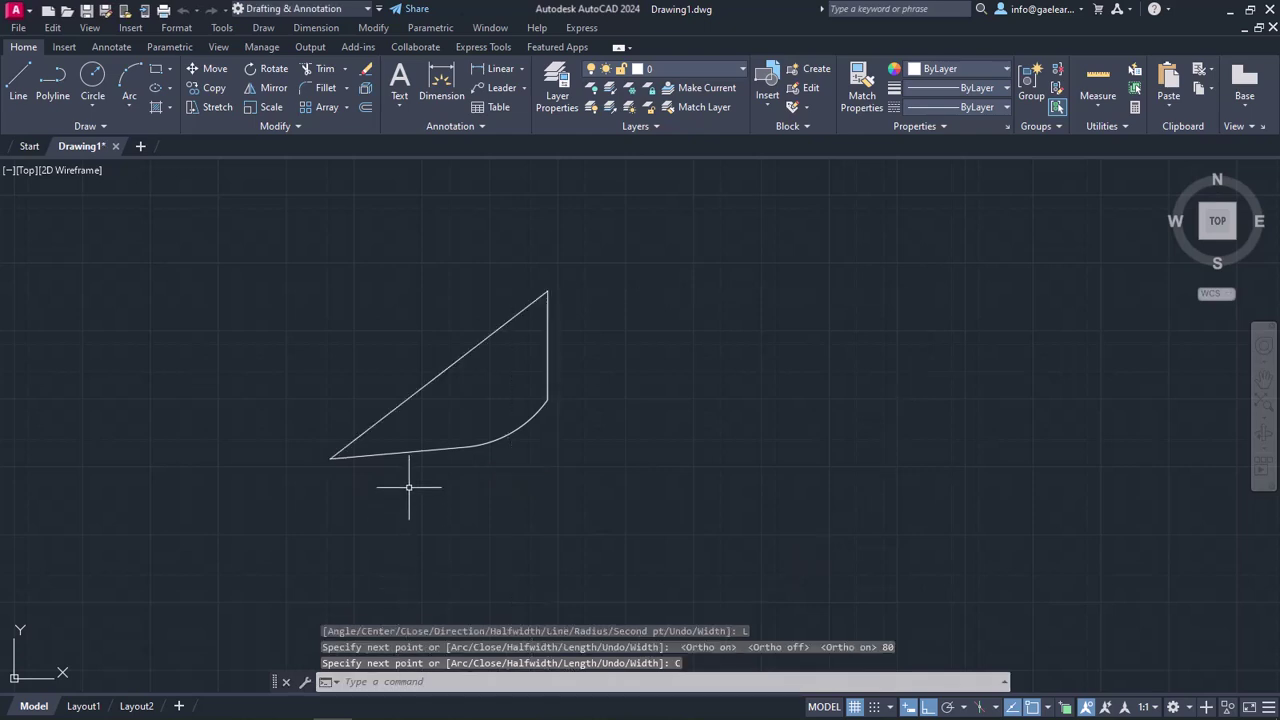
# Select the closed curved polyline and delete it
pyautogui.click(416, 451)
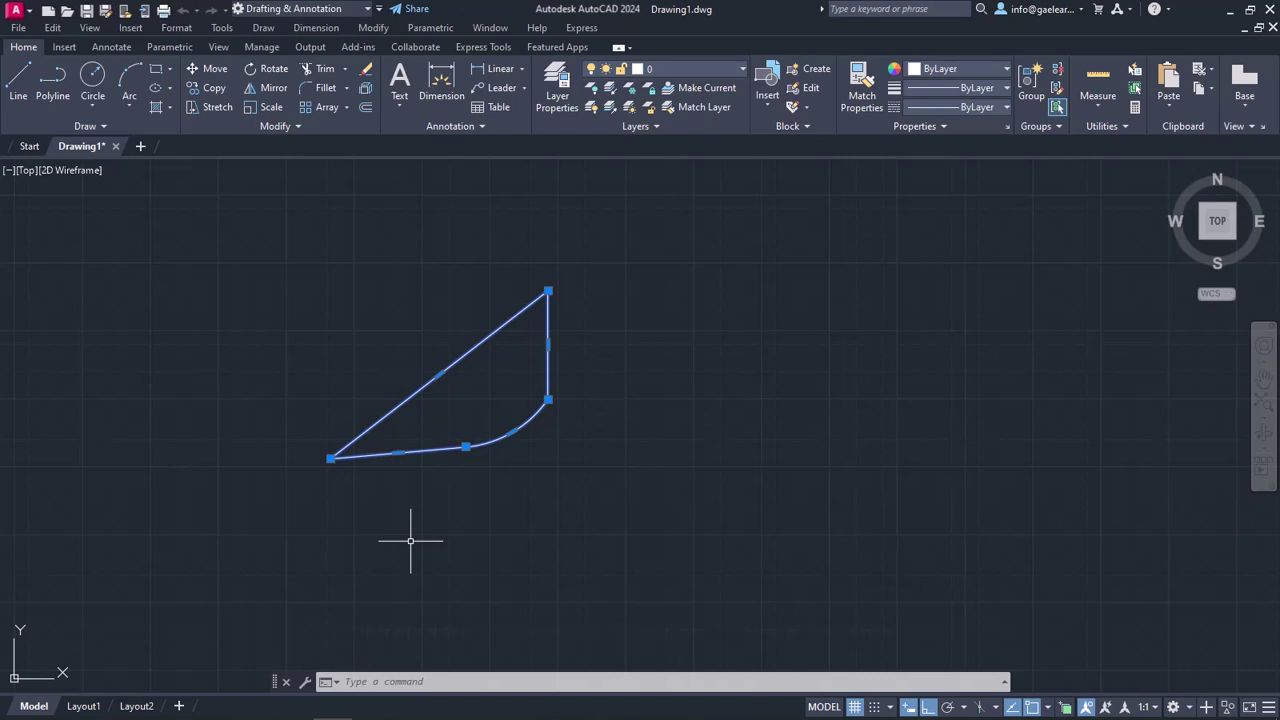
pyautogui.press('Delete')
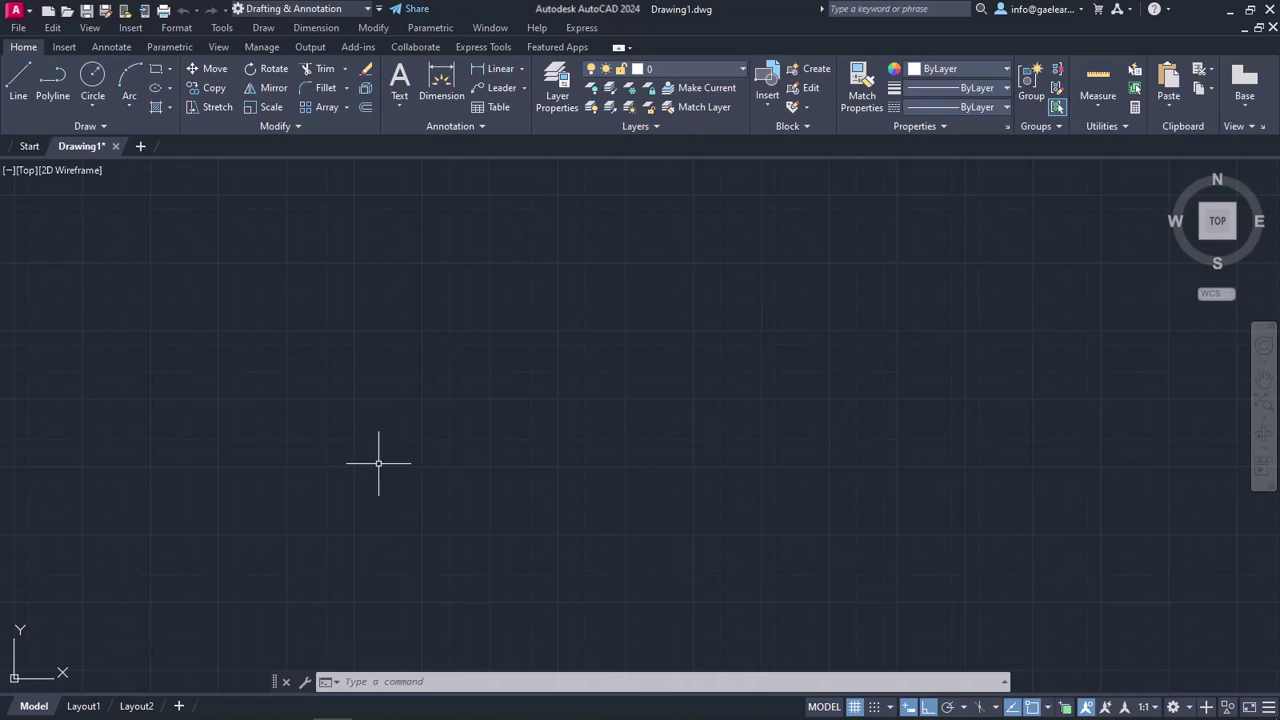
# Start a new polyline with start and end width 3 and draw a 60-unit upward shaft
pyautogui.click(61, 93)
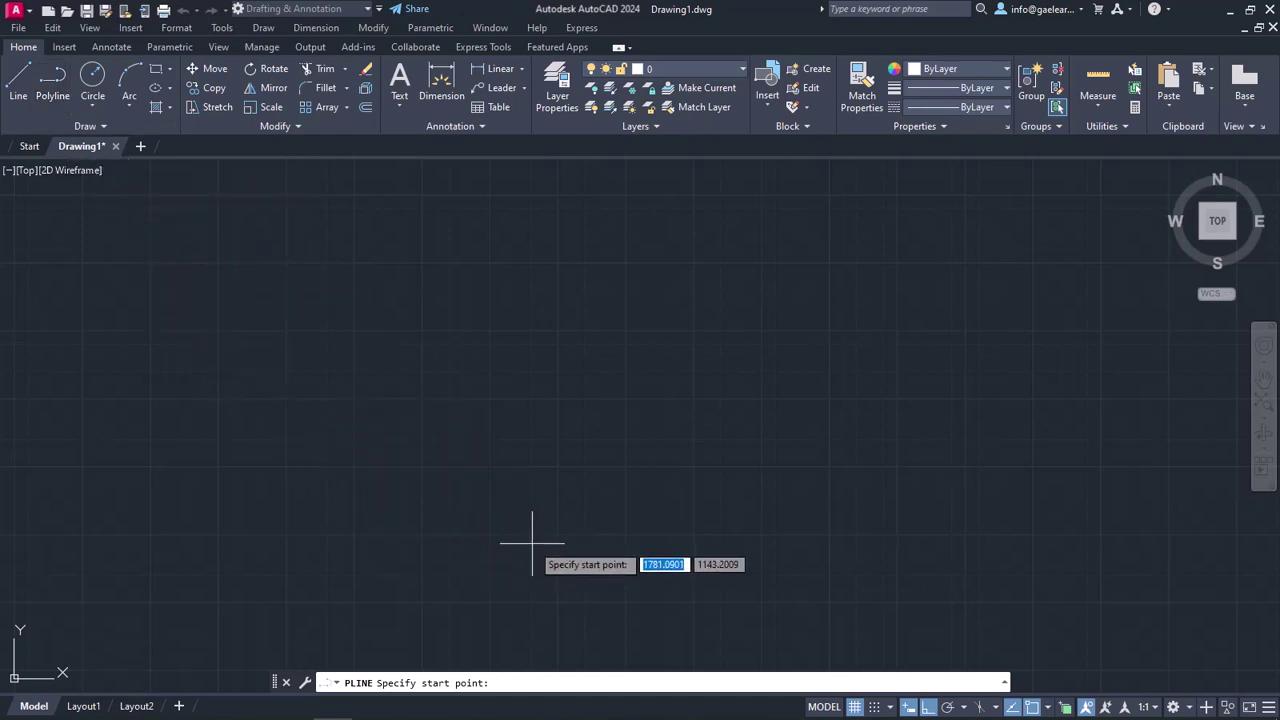
pyautogui.click(530, 545)
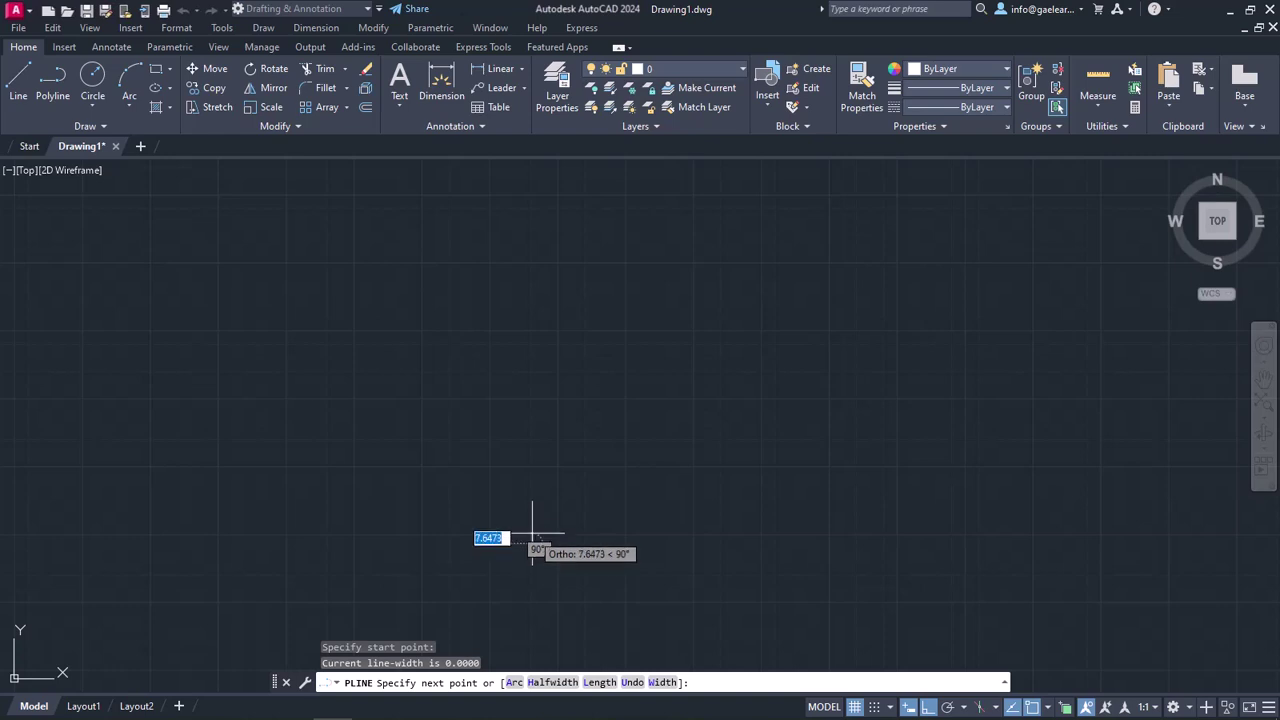
pyautogui.click(660, 684)
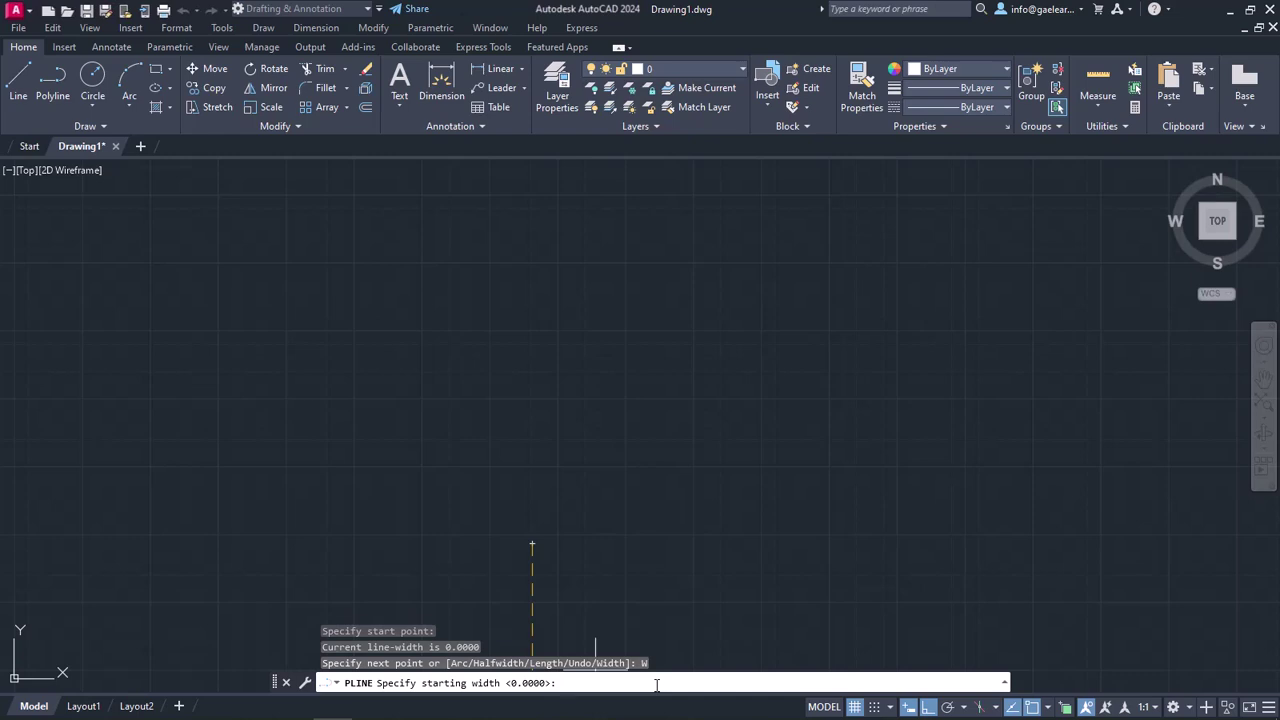
pyautogui.write('3')
pyautogui.press('Return')
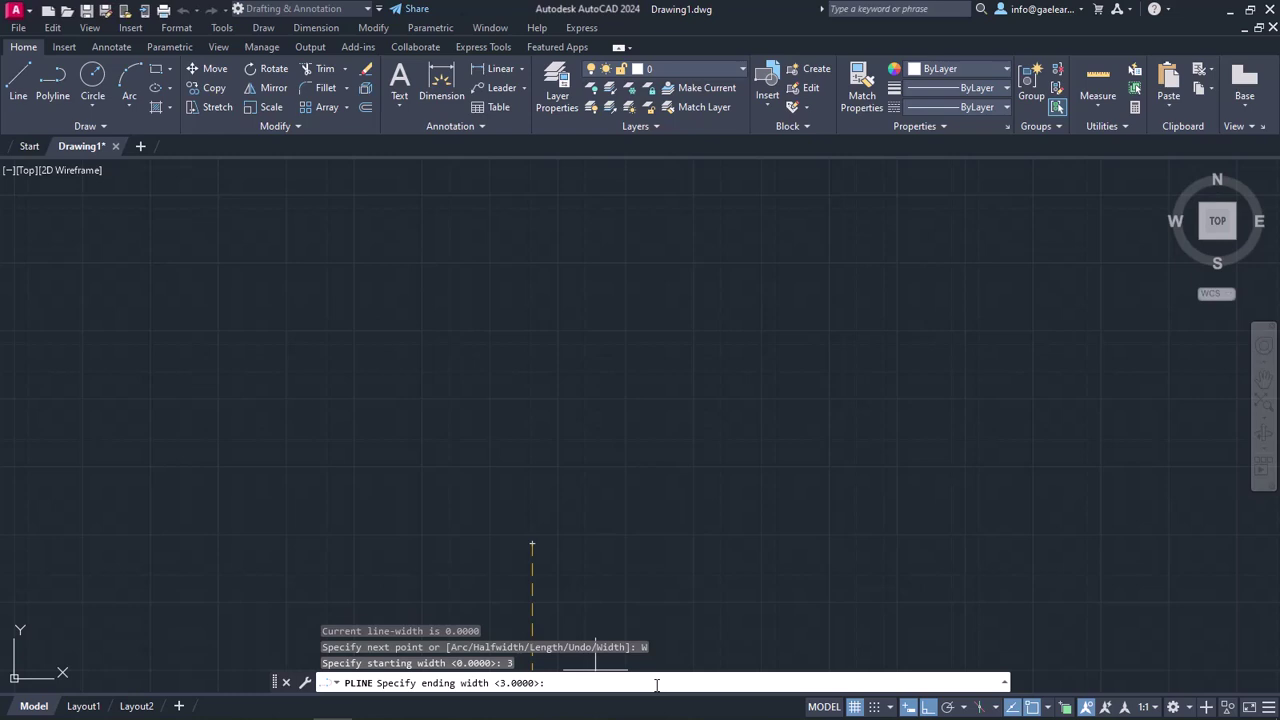
pyautogui.write('3')
pyautogui.press('Return')
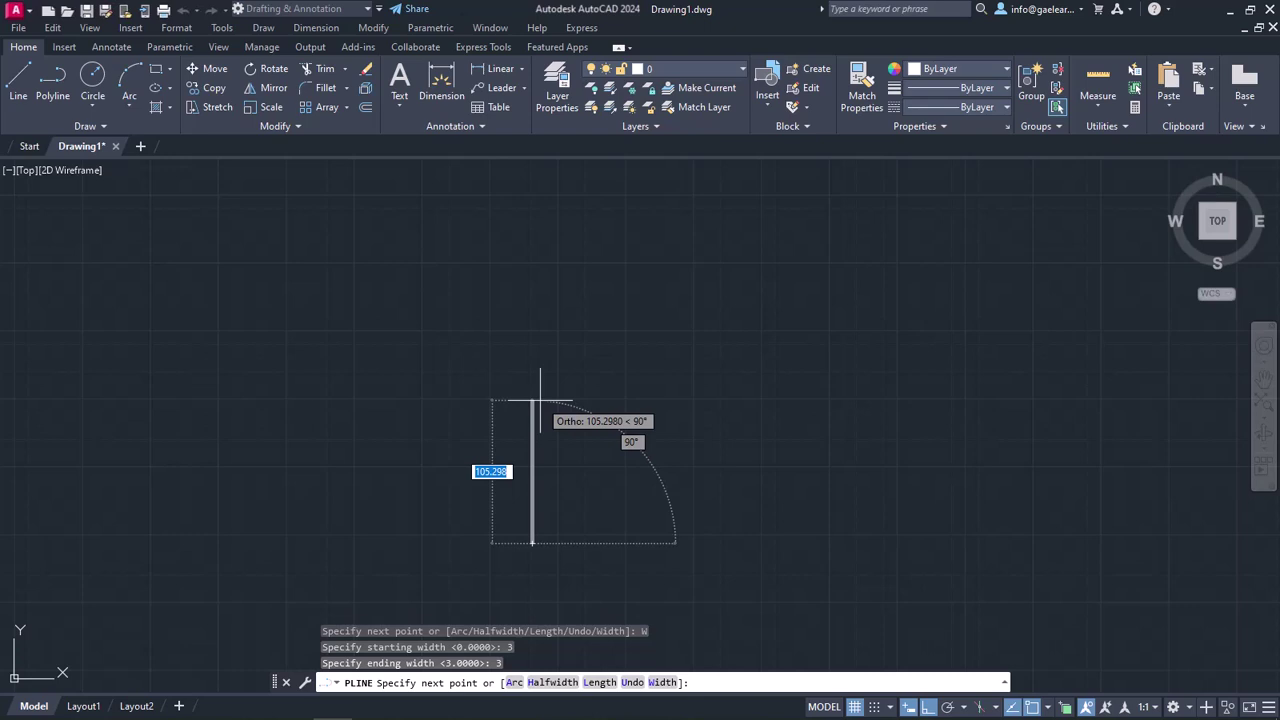
pyautogui.write('60')
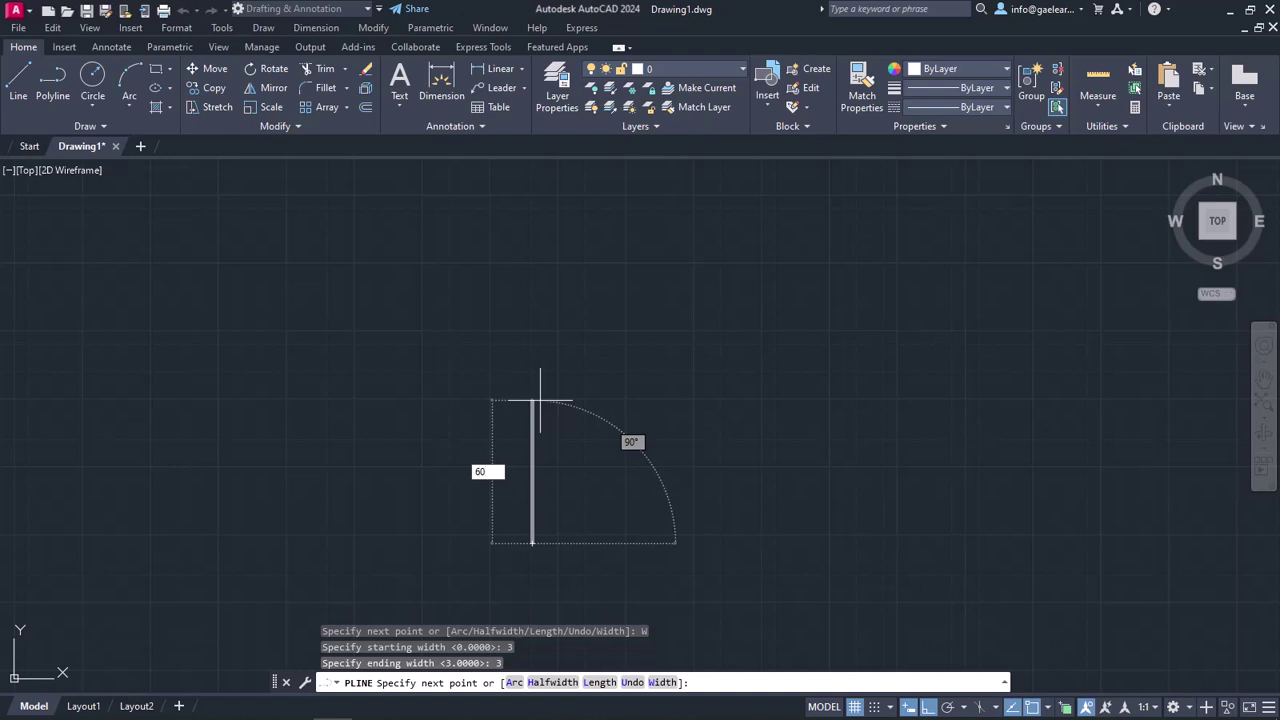
pyautogui.press('Return')
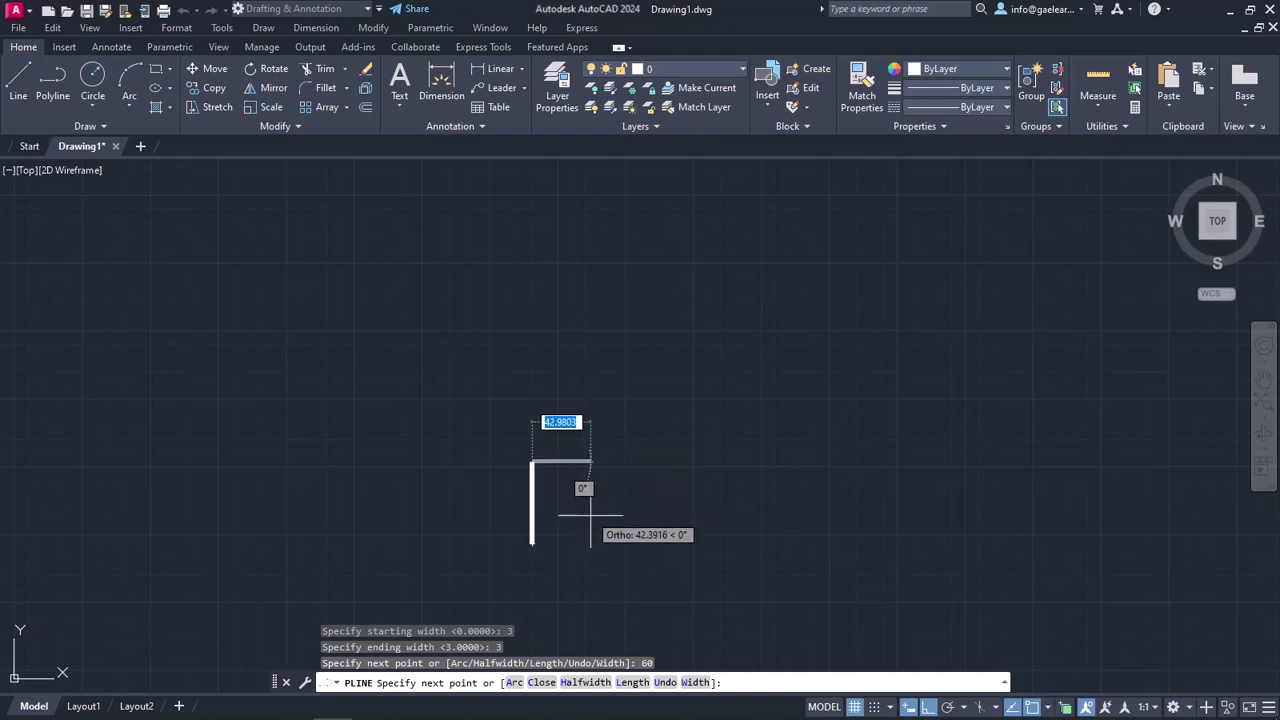
# Add an 18-unit arrowhead tapering from width 12 to 0, then end the polyline
pyautogui.write('w')
pyautogui.press('Return')
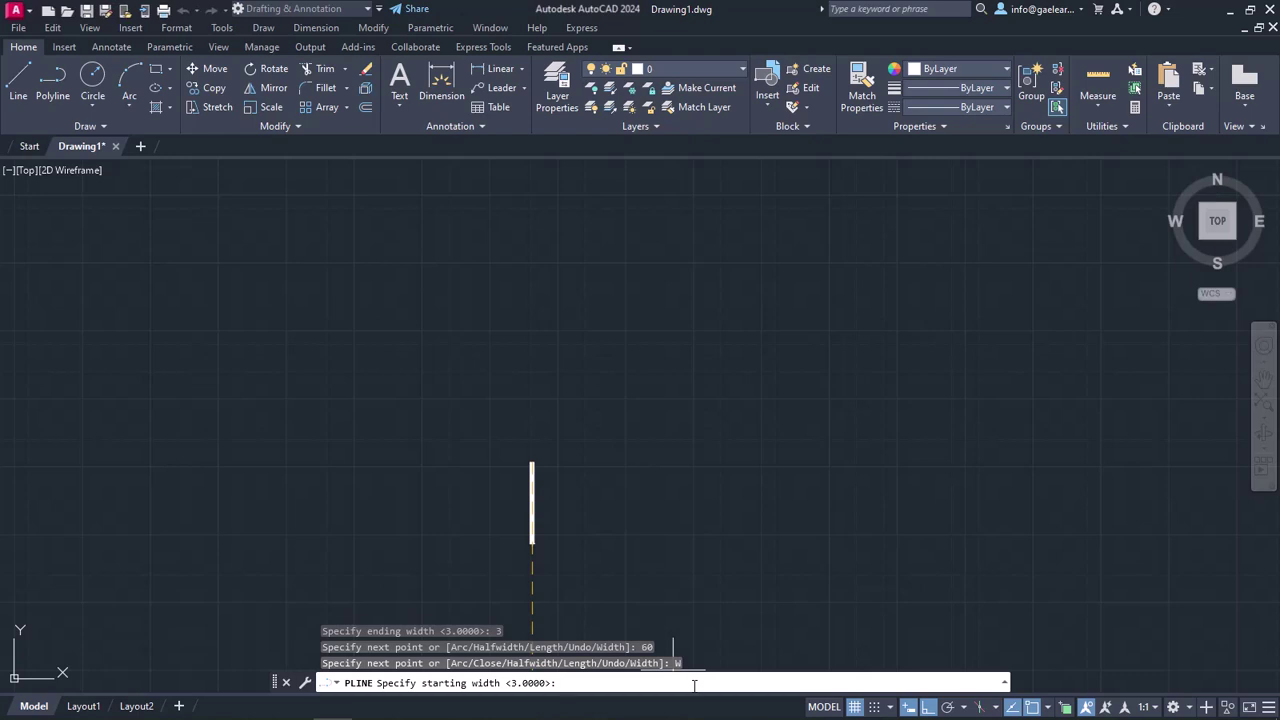
pyautogui.write('12')
pyautogui.press('Return')
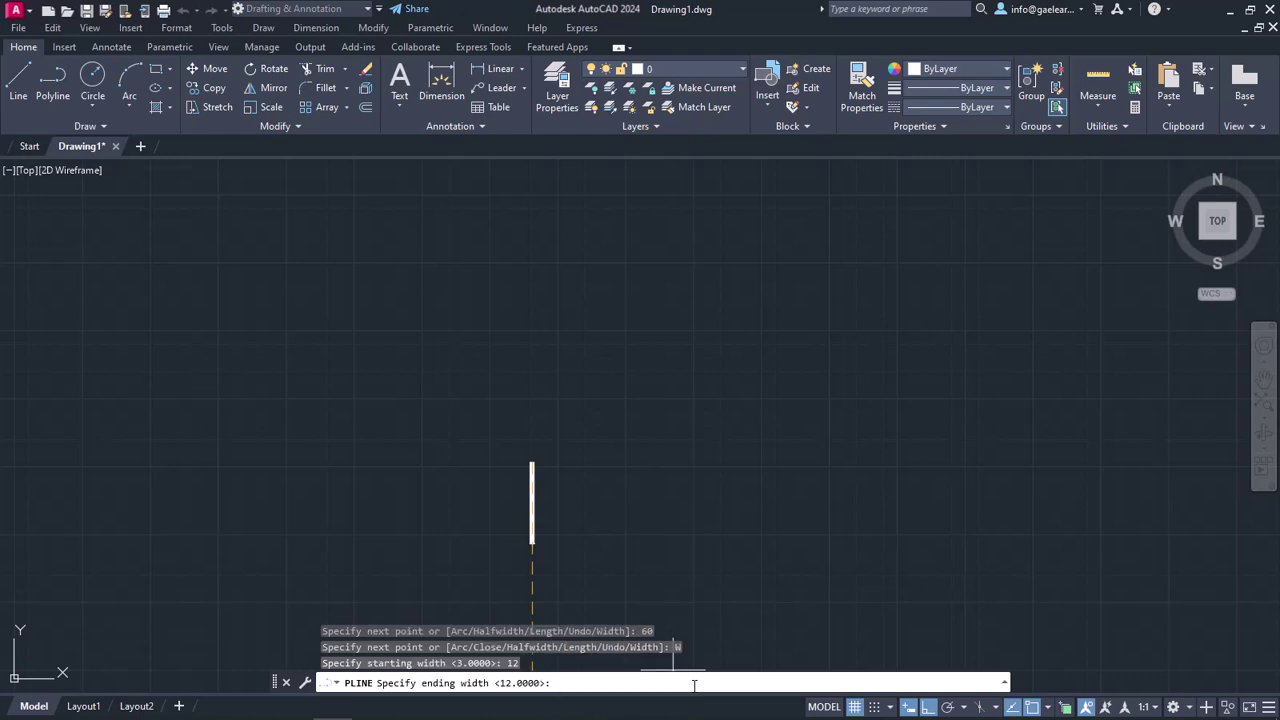
pyautogui.write('0')
pyautogui.press('Return')
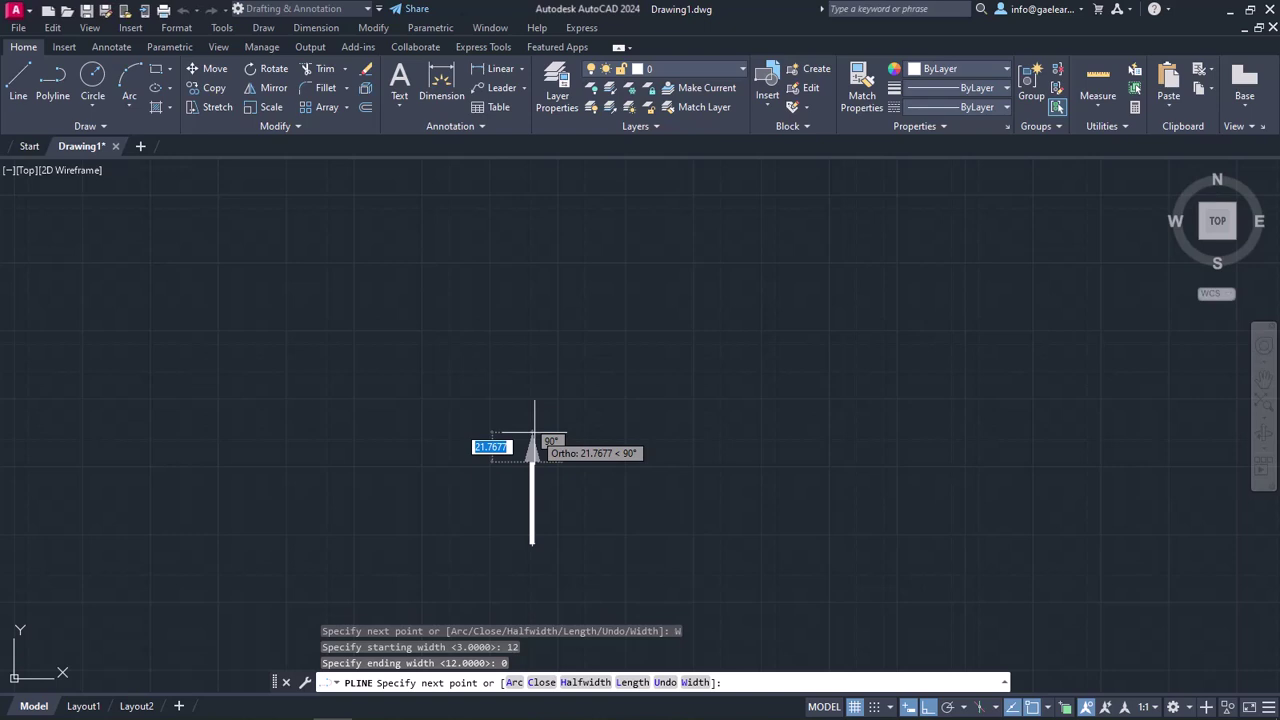
pyautogui.write('18')
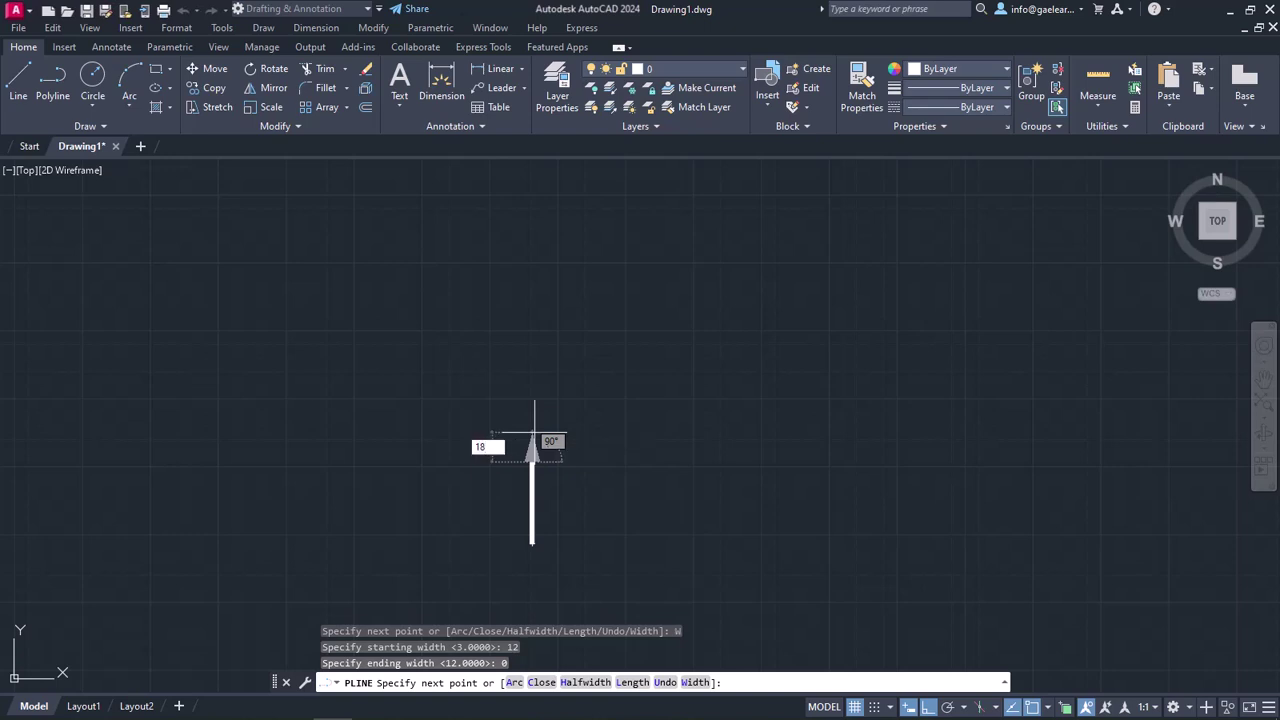
pyautogui.press('Return')
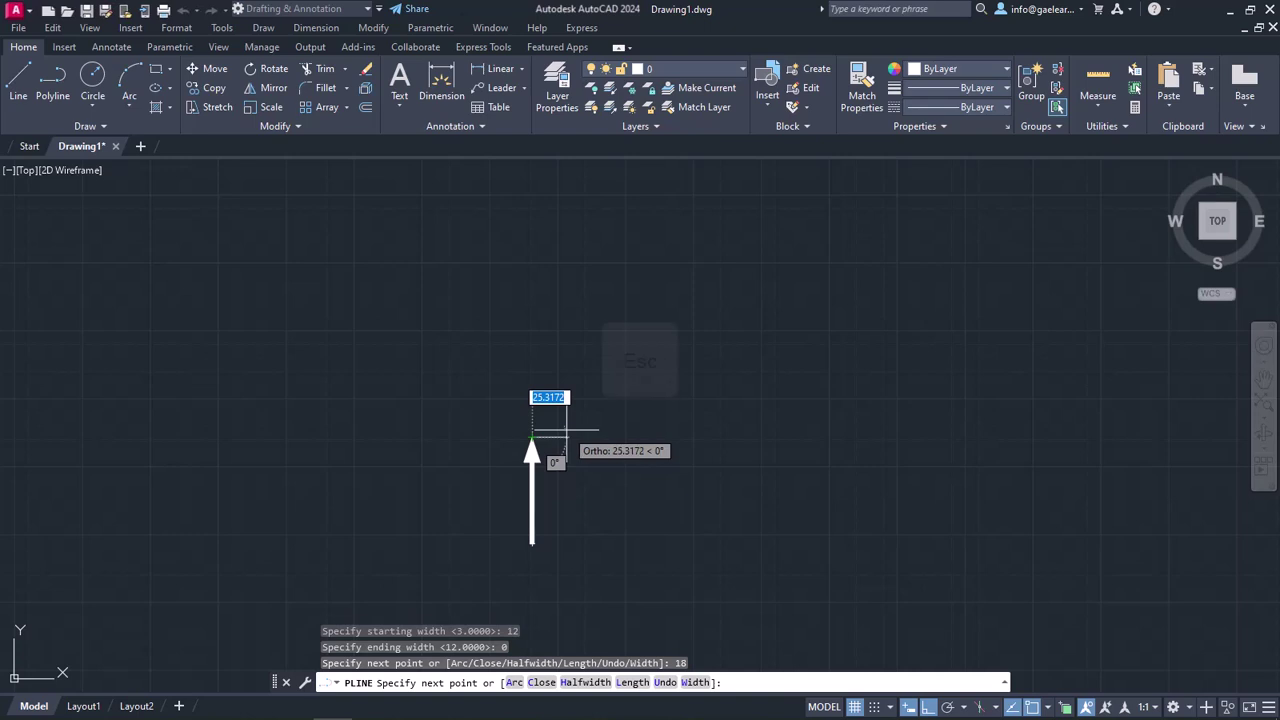
pyautogui.press('Escape')
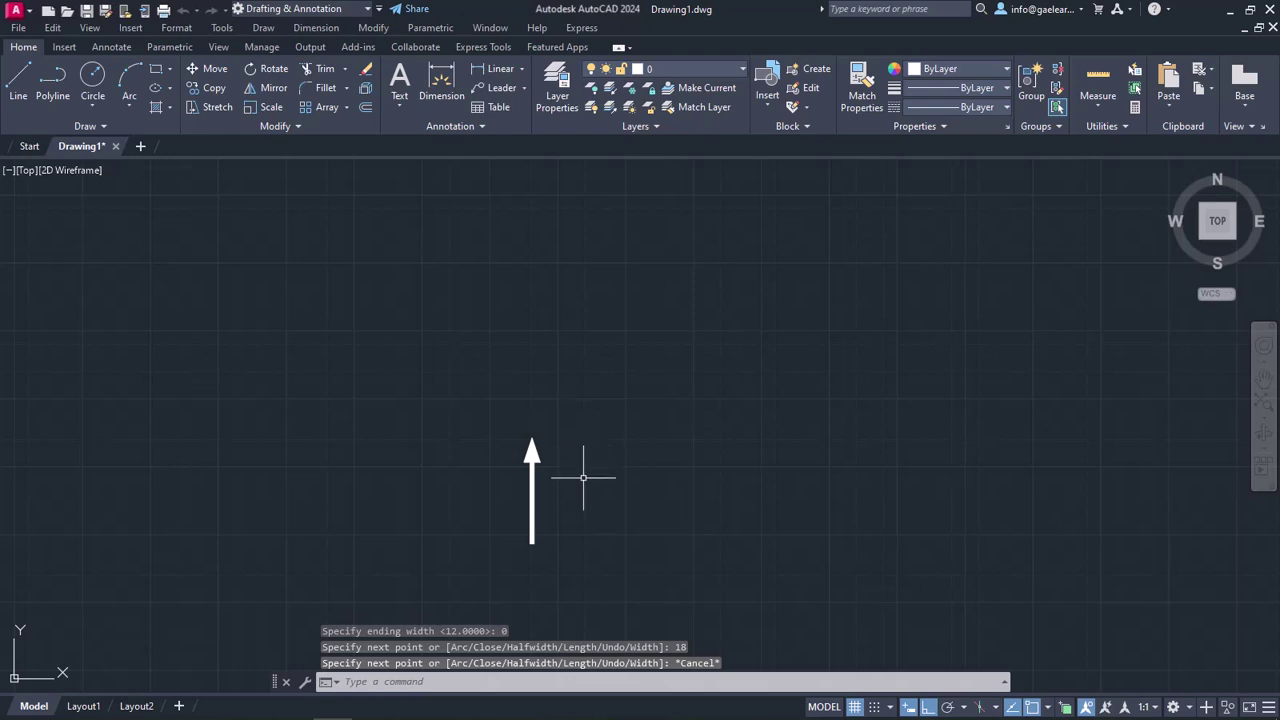
pyautogui.scroll(2, 586, 477)
pyautogui.moveTo(603, 534); pyautogui.dragTo(723, 456, button='middle')
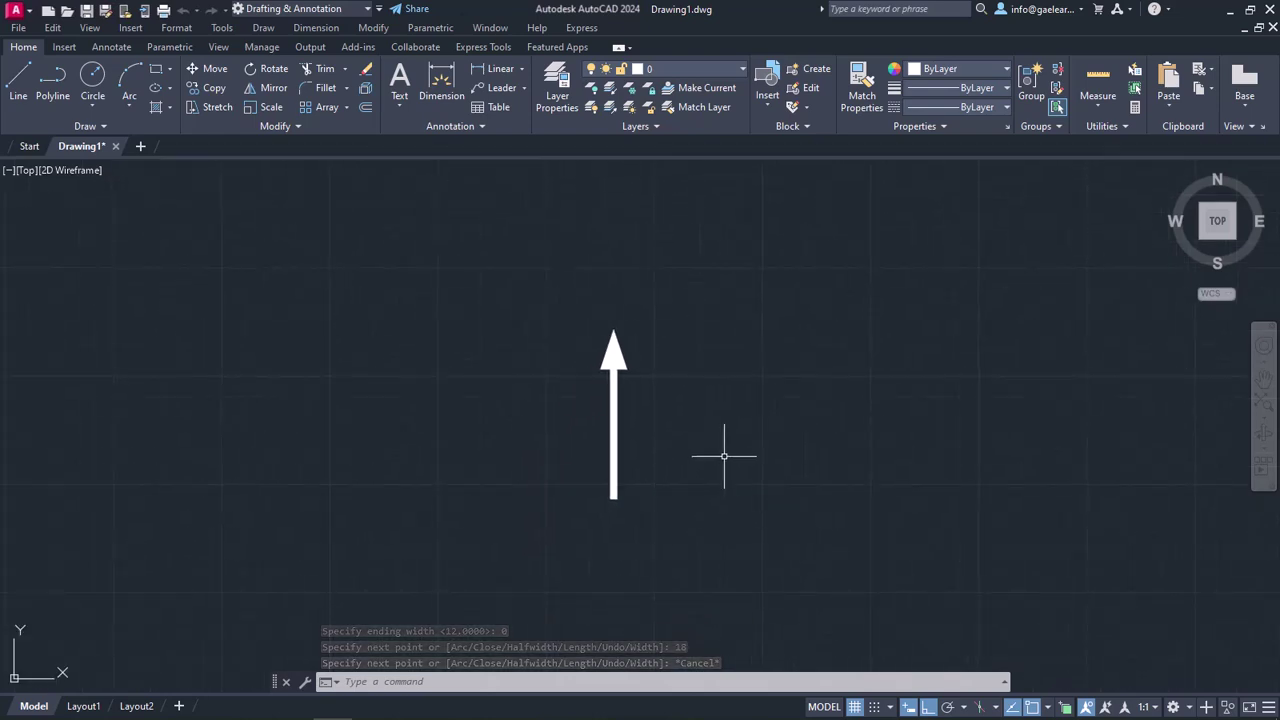